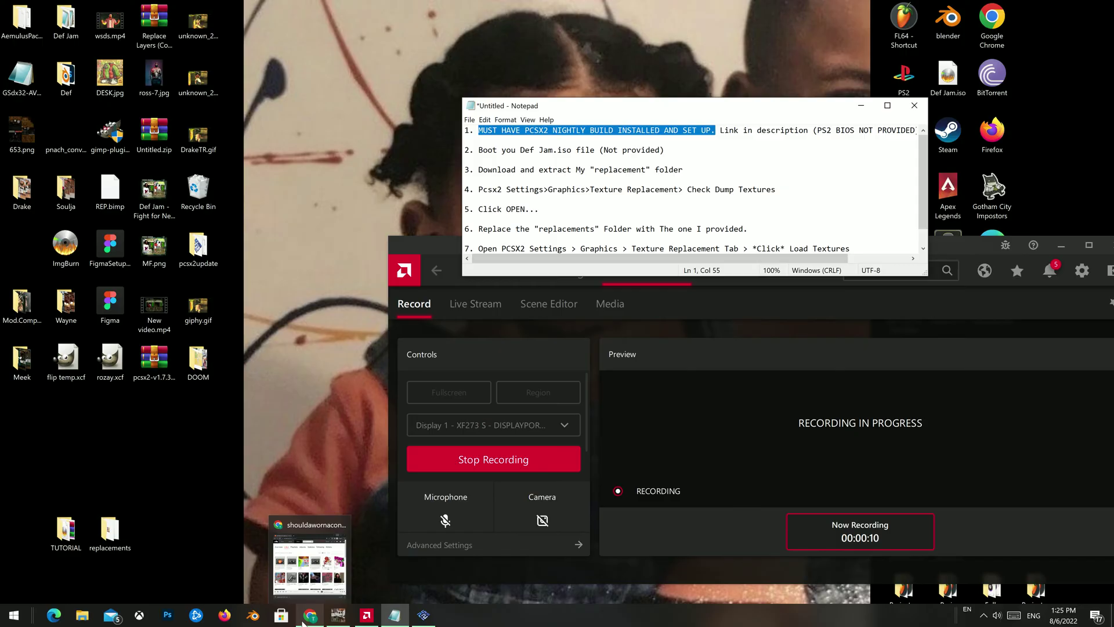
Step: Switch to the Chrome browser and search Google for PCSX2 from the empty tab, with the window maximized
left_click(332, 348)
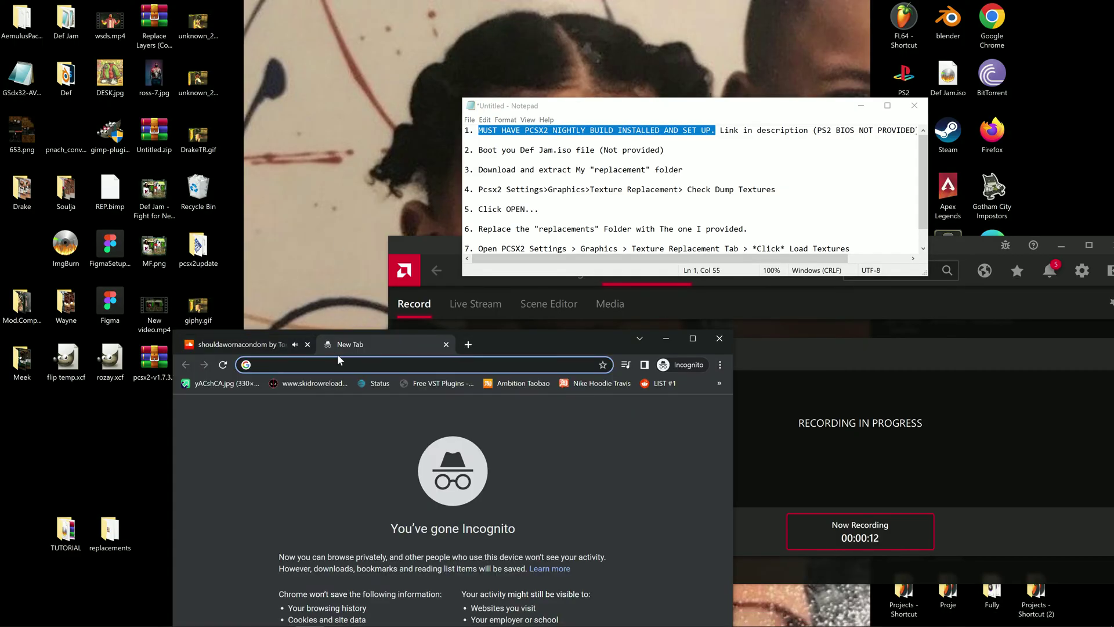
type("PCSX")
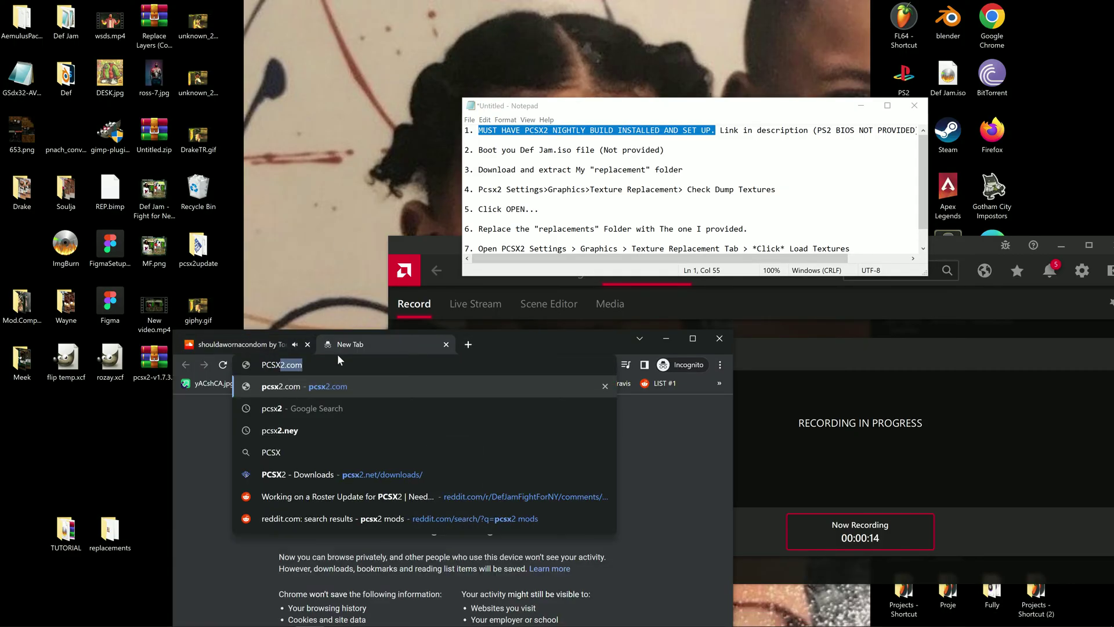
type("2")
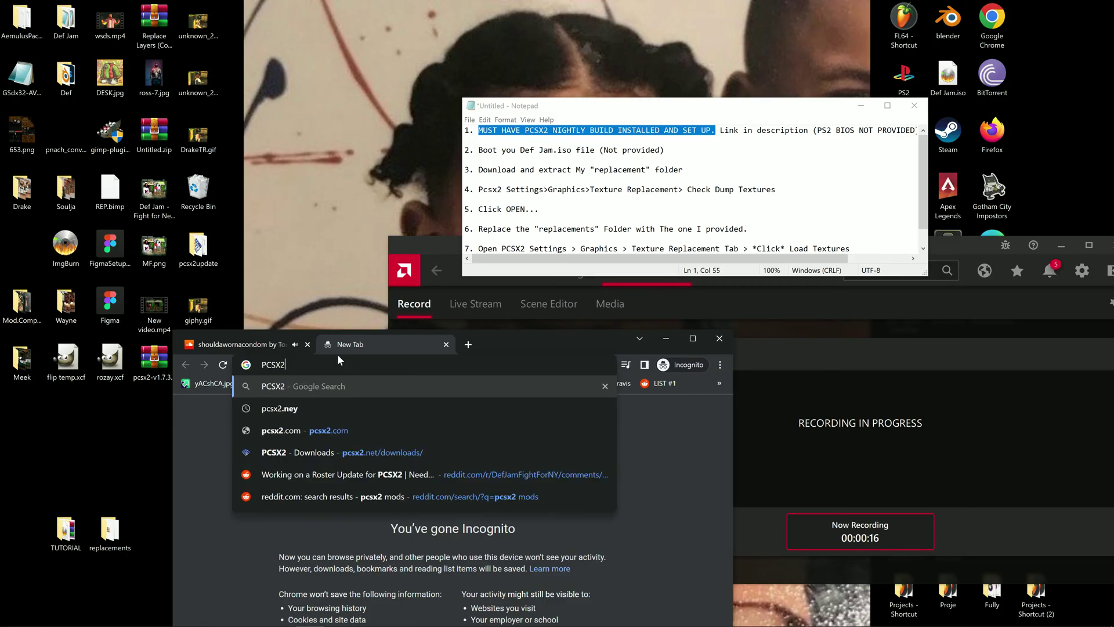
key("Return")
double_click(426, 345)
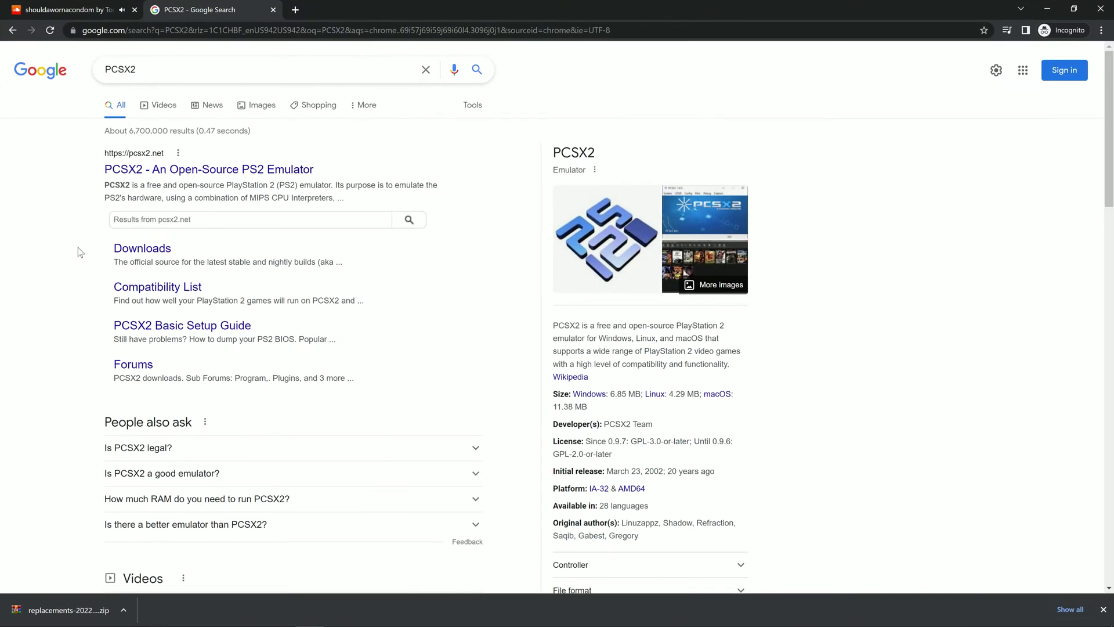
Step: Try to download the Windows 64-bit AVX2 Qt nightly build v1.7.3172 from the PCSX2 downloads page
left_click(148, 249)
scroll(279, 267, "down", 15)
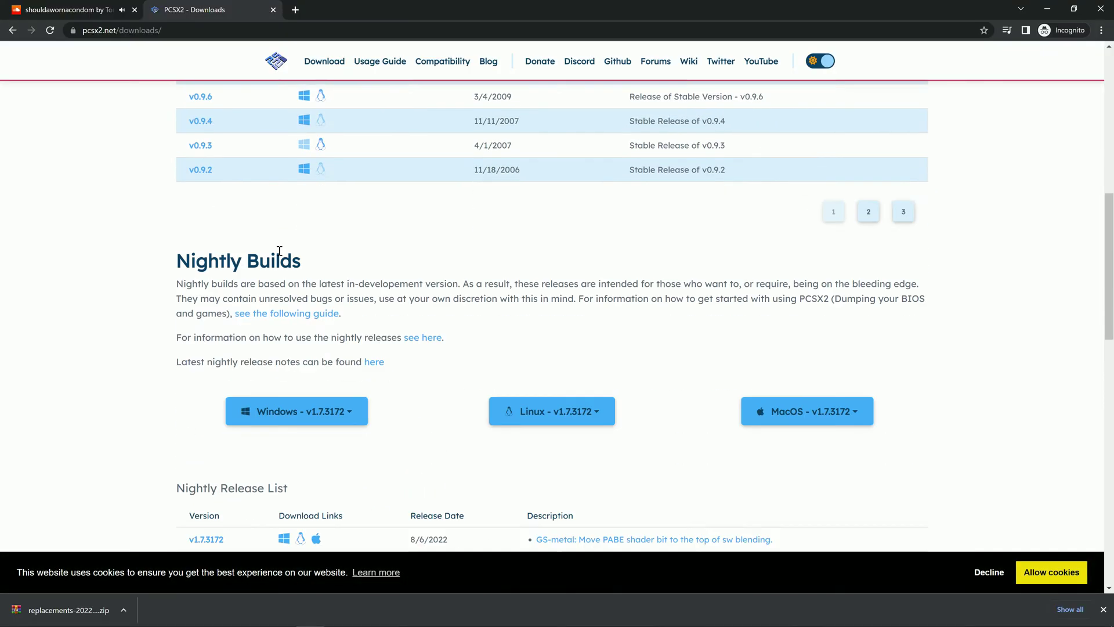
left_click(279, 309)
left_click_drag(323, 340, 249, 342)
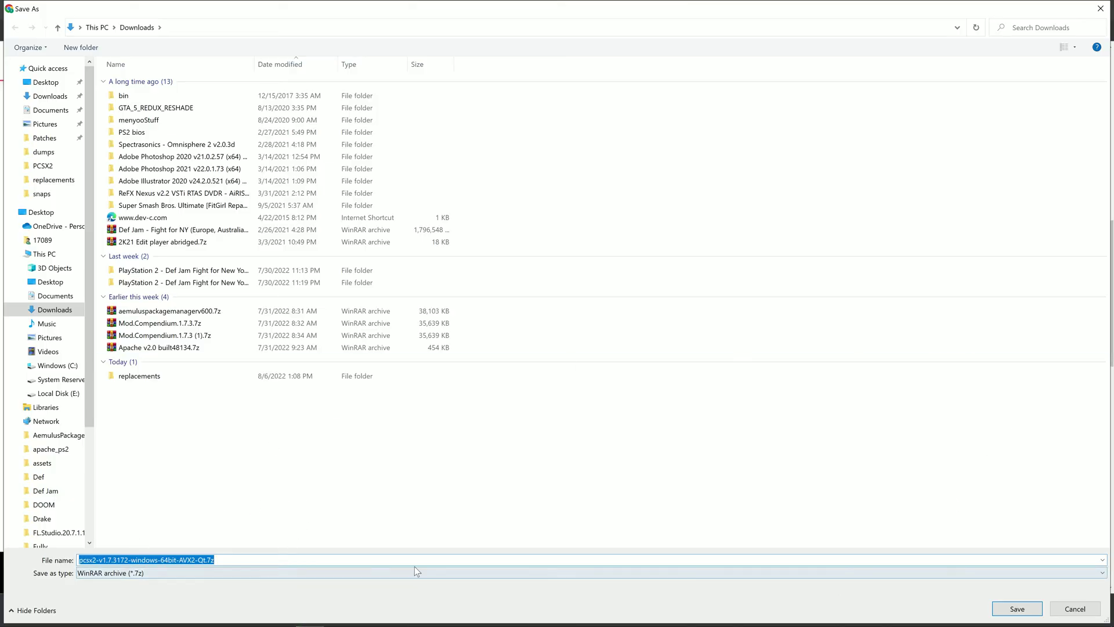
left_click(1100, 8)
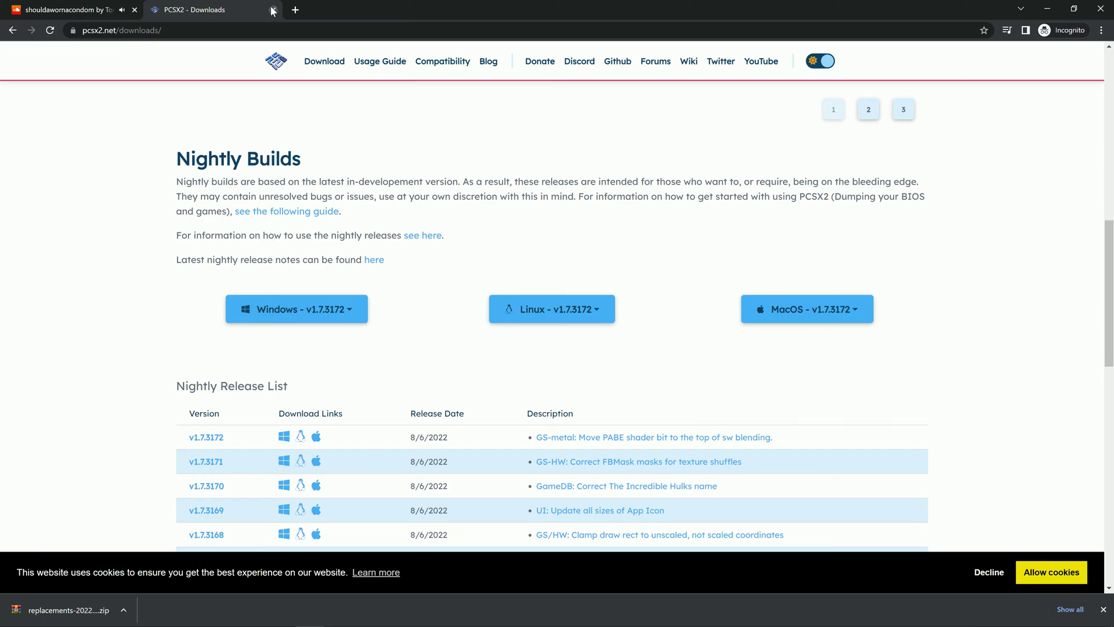
left_click(1047, 8)
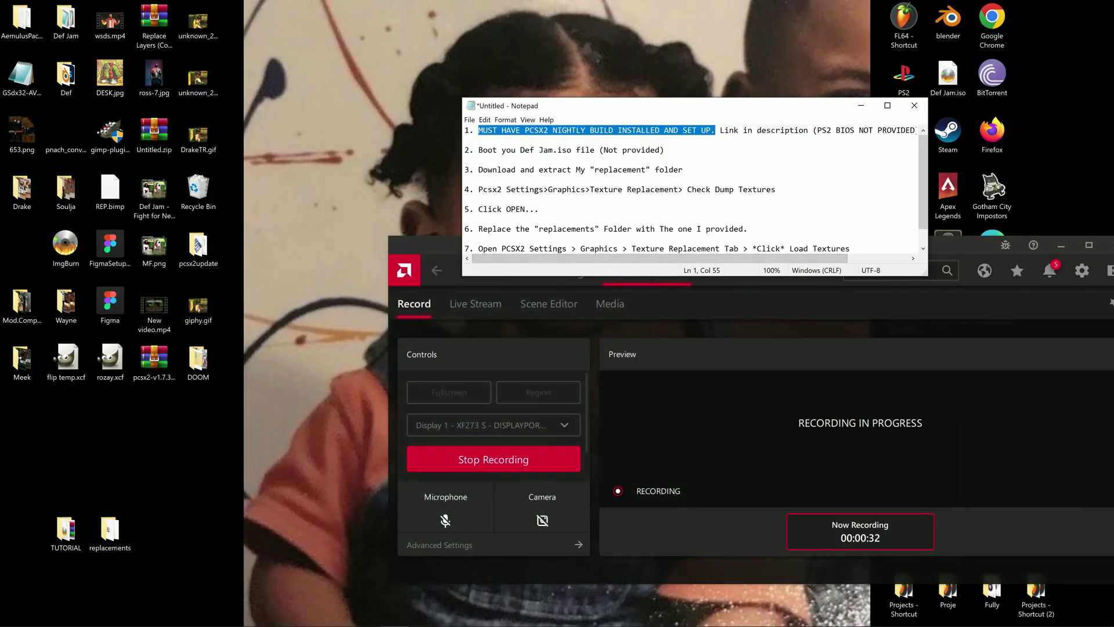
Step: Highlight the note about booting the Def Jam ISO and launch pcsx2-qtx64-avx2.exe from the TUTORIAL folder's PCSX2 subfolder
left_click(489, 141)
left_click_drag(507, 152, 599, 152)
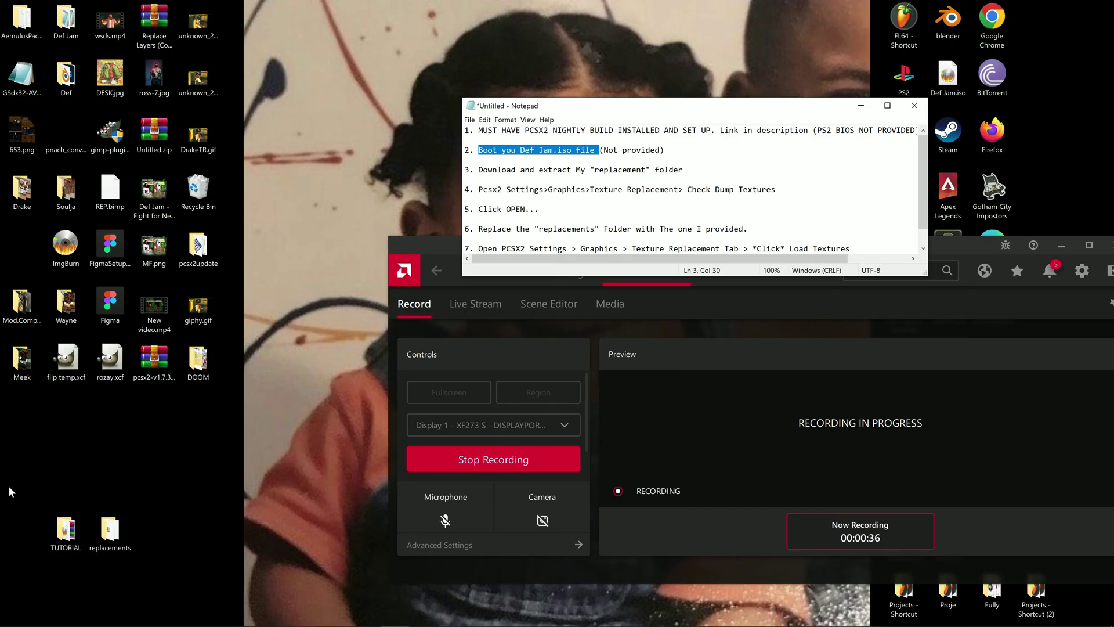
left_click(76, 528)
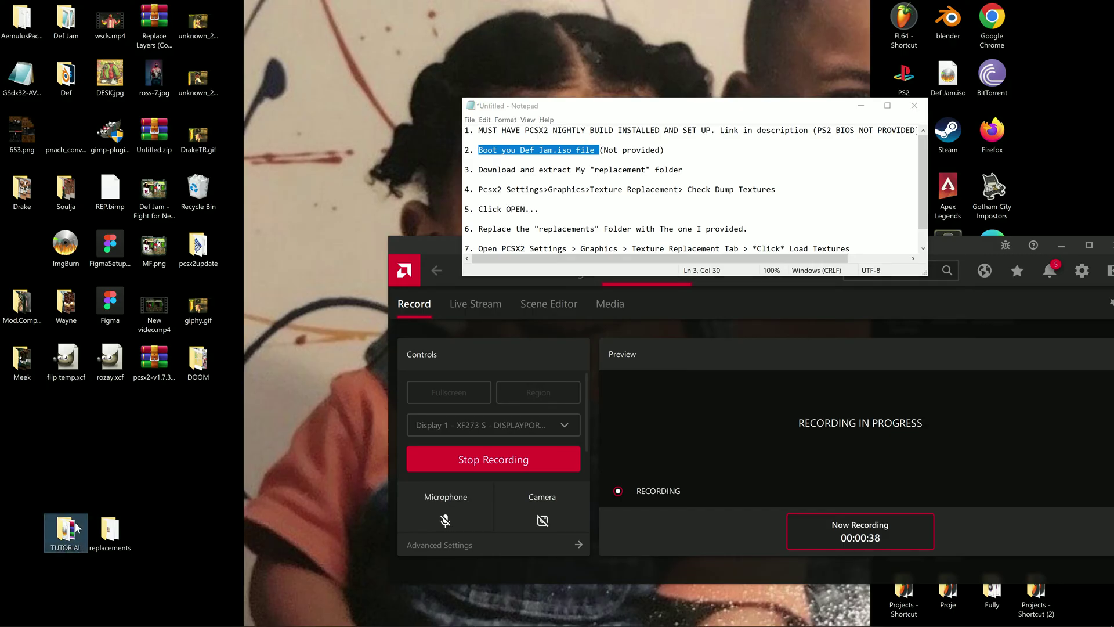
double_click(76, 528)
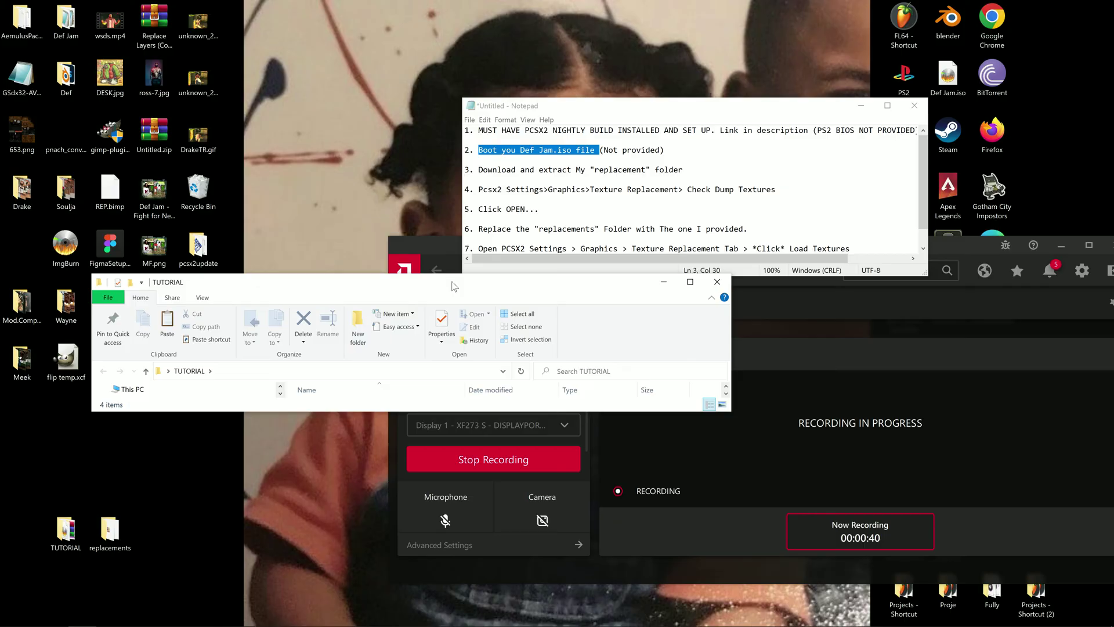
double_click(453, 286)
left_click(269, 131)
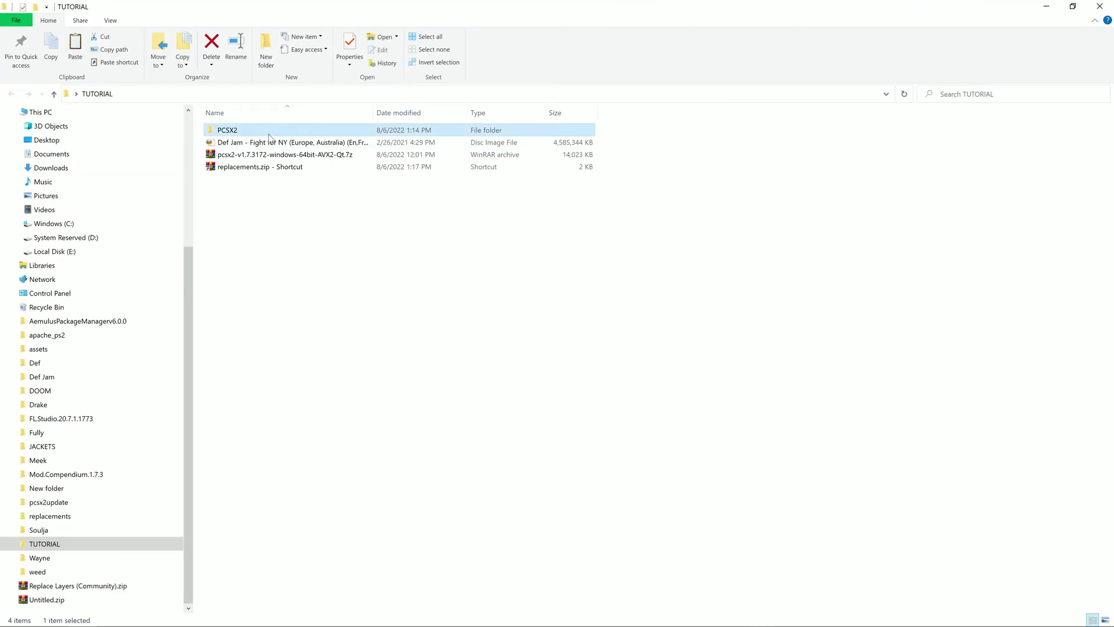
double_click(269, 133)
double_click(224, 374)
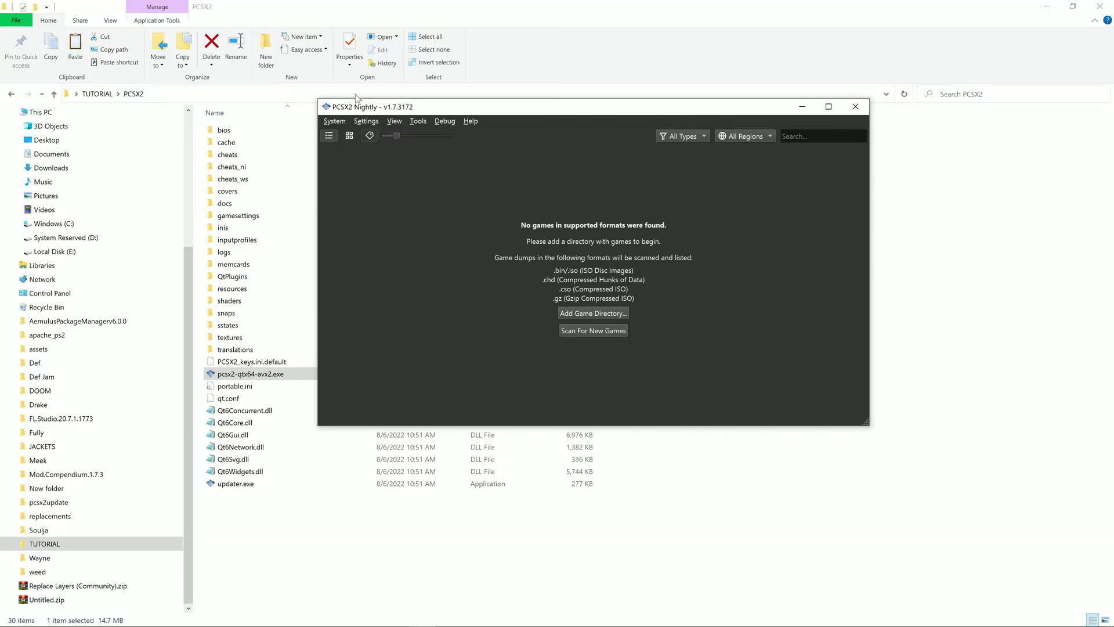
Step: Boot the Def Jam - Fight for NY disc image from the TUTORIAL folder in PCSX2 and move the emulator window off the notes
left_click(1049, 7)
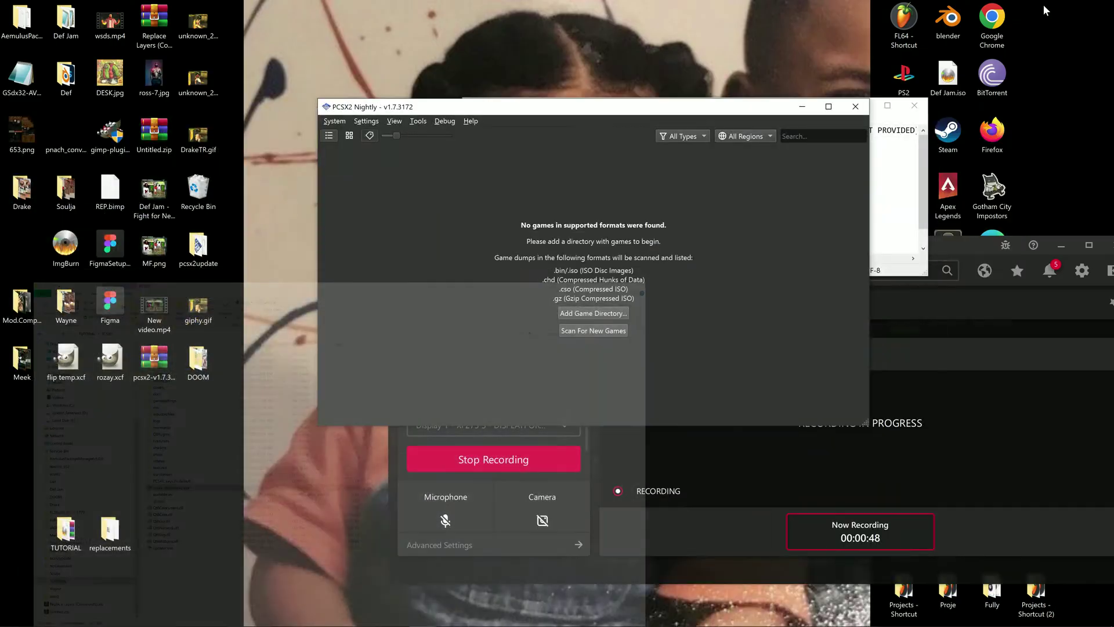
double_click(76, 527)
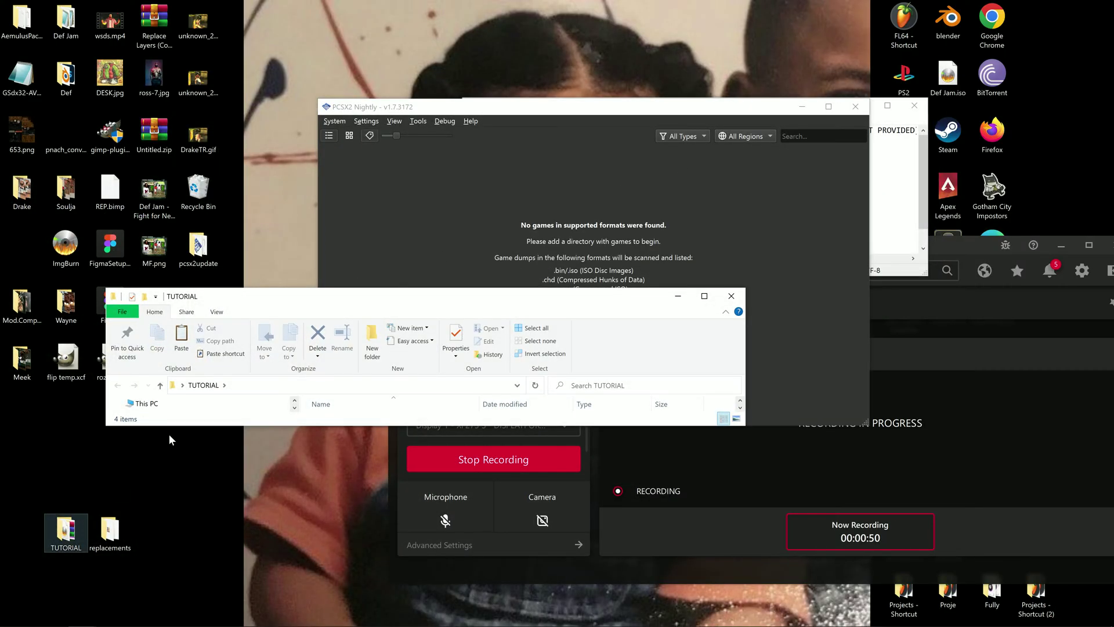
left_click(705, 296)
left_click_drag(422, 5, 328, 280)
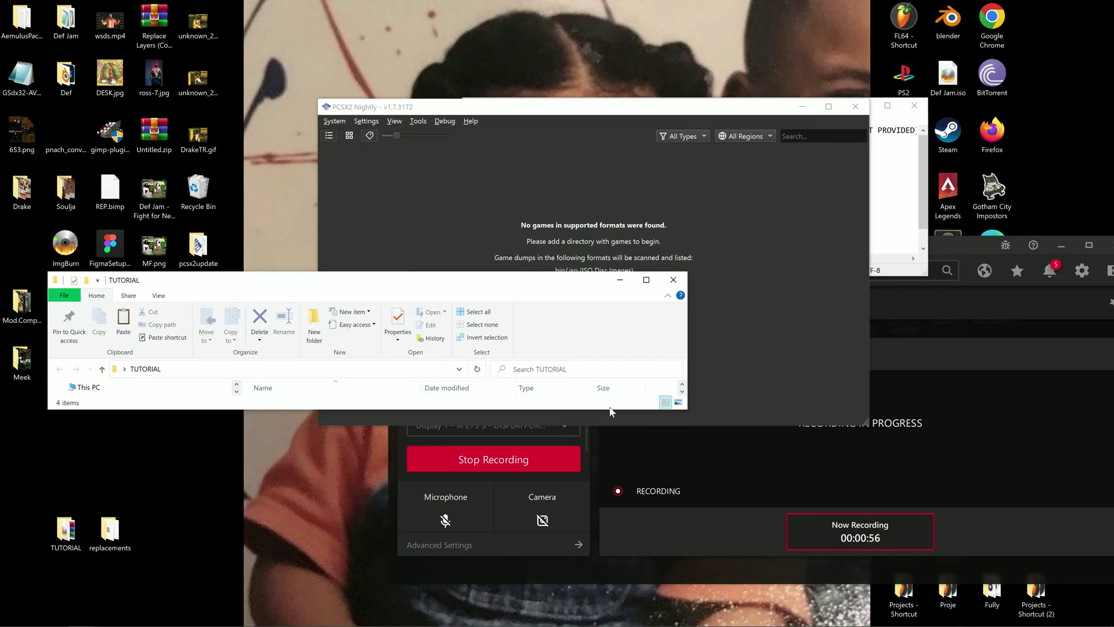
left_click_drag(616, 411, 615, 546)
left_click(540, 417)
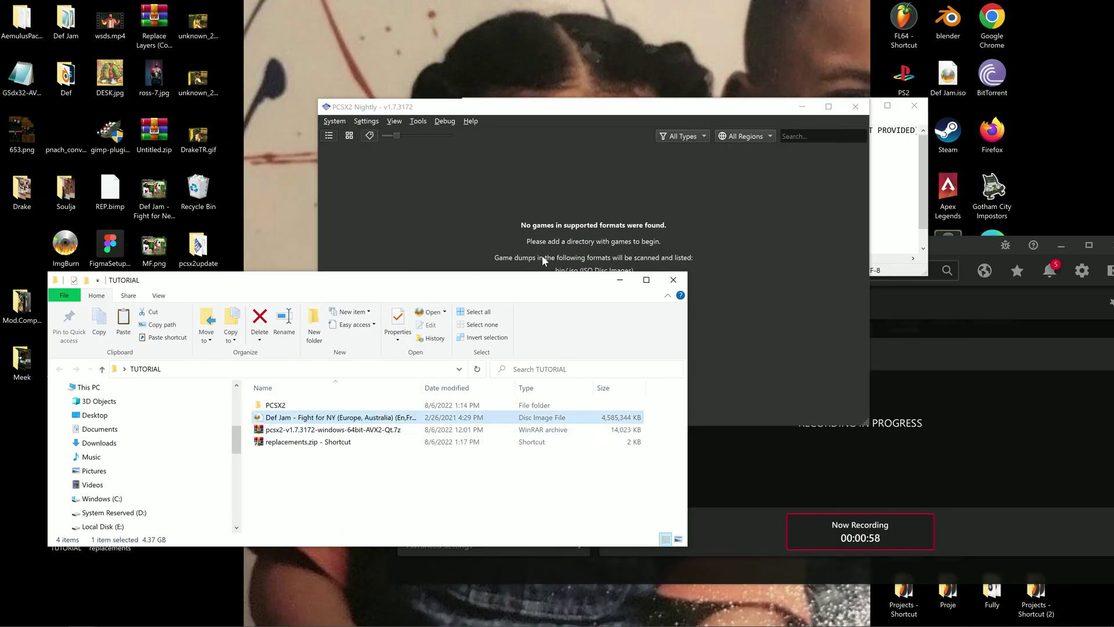
left_click(620, 281)
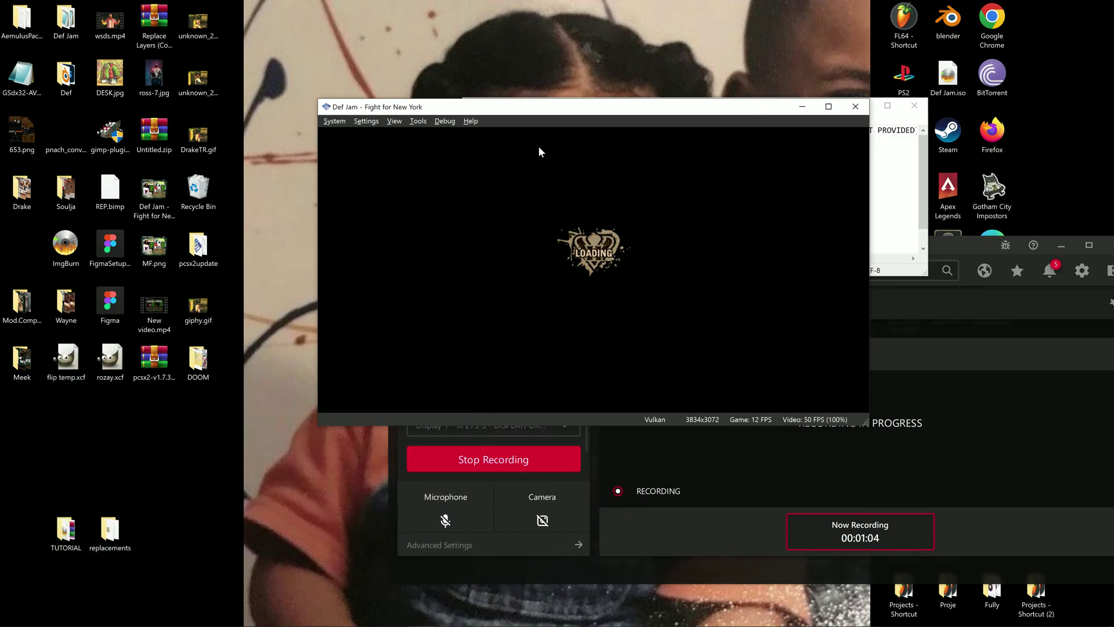
left_click_drag(394, 111, 413, 306)
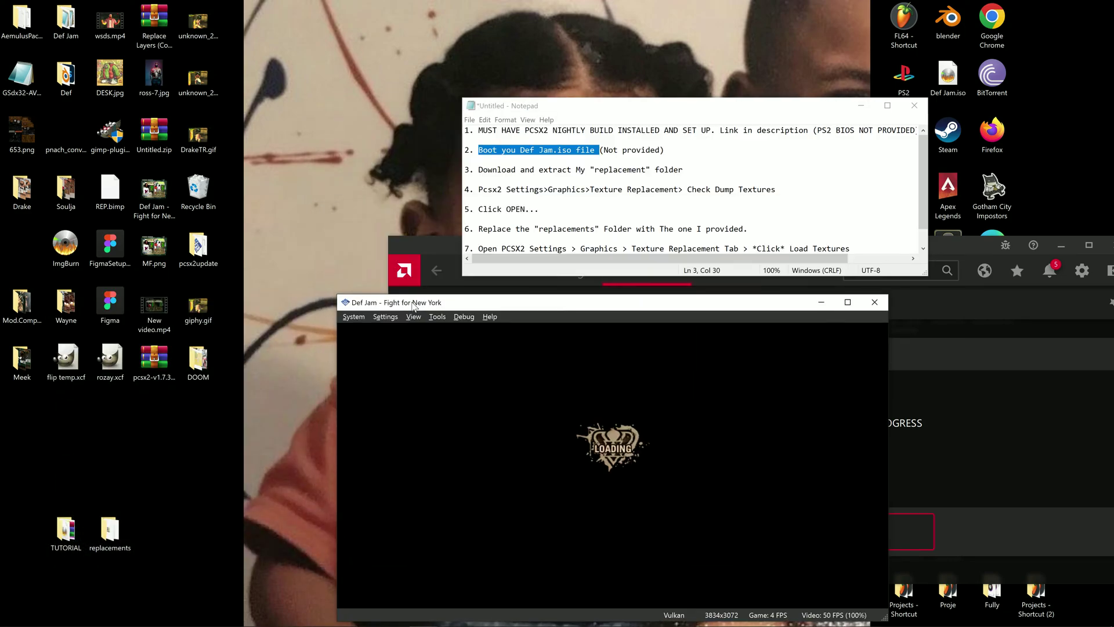
Step: Highlight the notes' instruction to download and extract the "replacement" folder, and minimize the emulator and recorder windows
left_click(520, 169)
left_click_drag(476, 172, 535, 174)
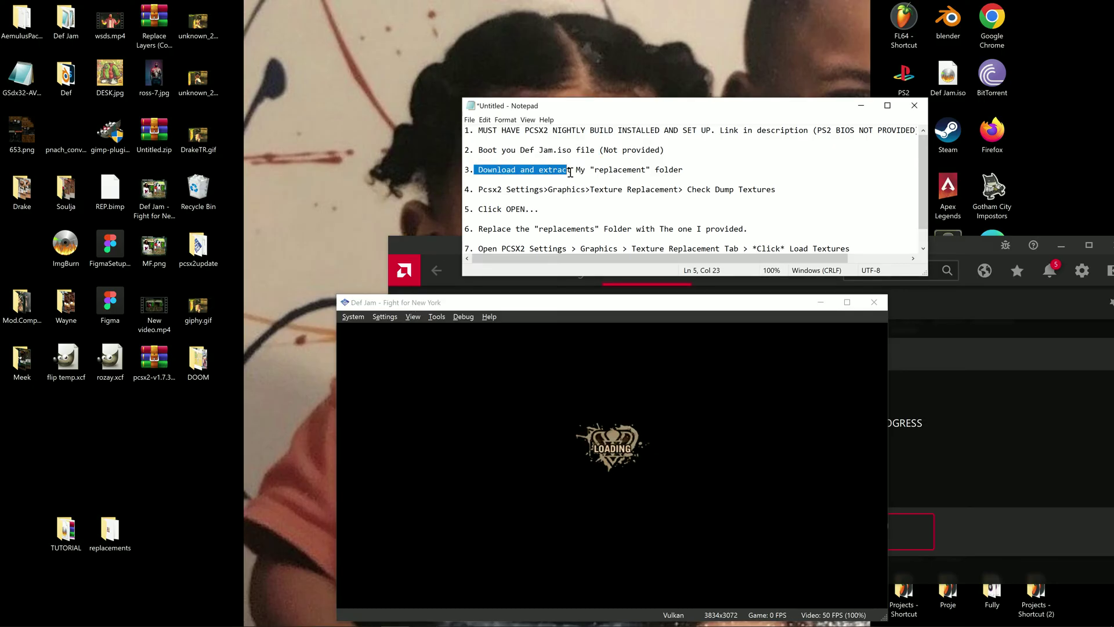
left_click_drag(609, 172, 652, 172)
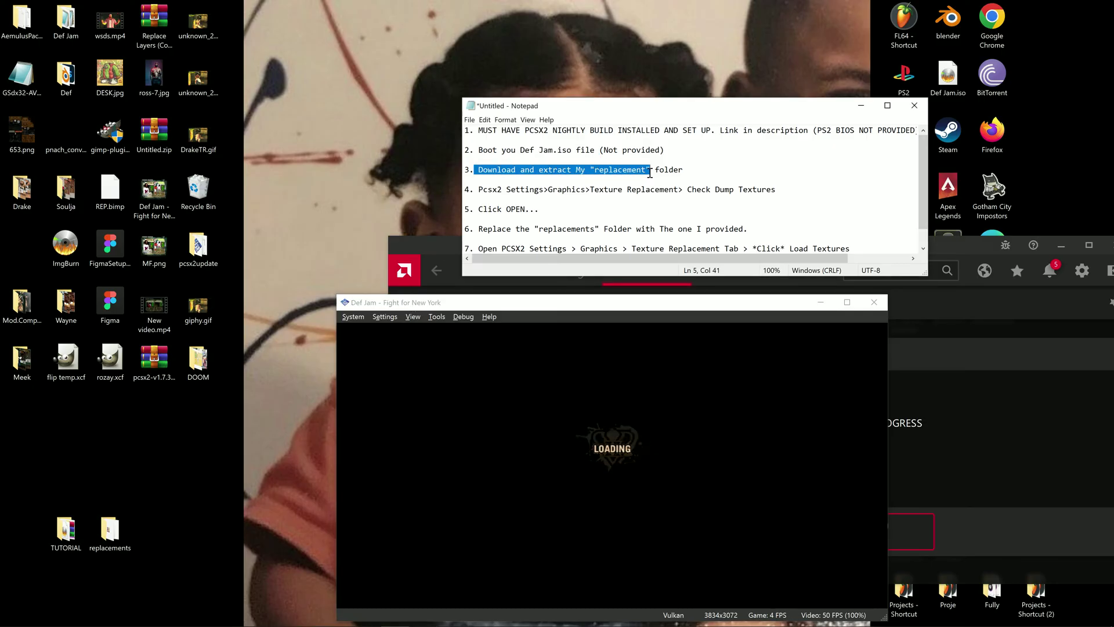
left_click(820, 302)
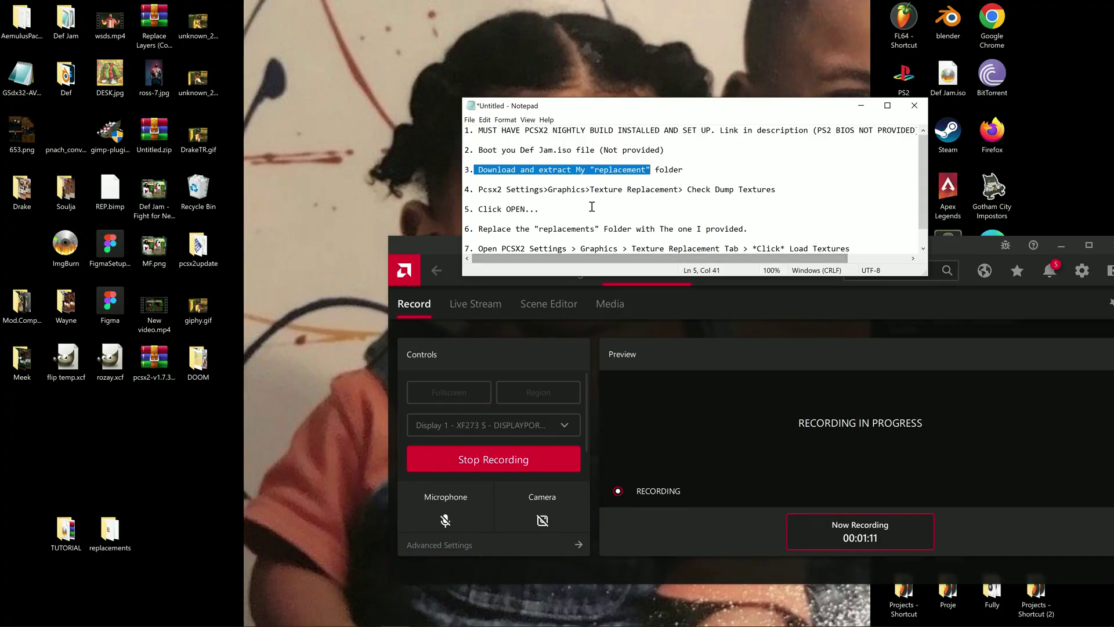
left_click(1087, 244)
left_click(1045, 9)
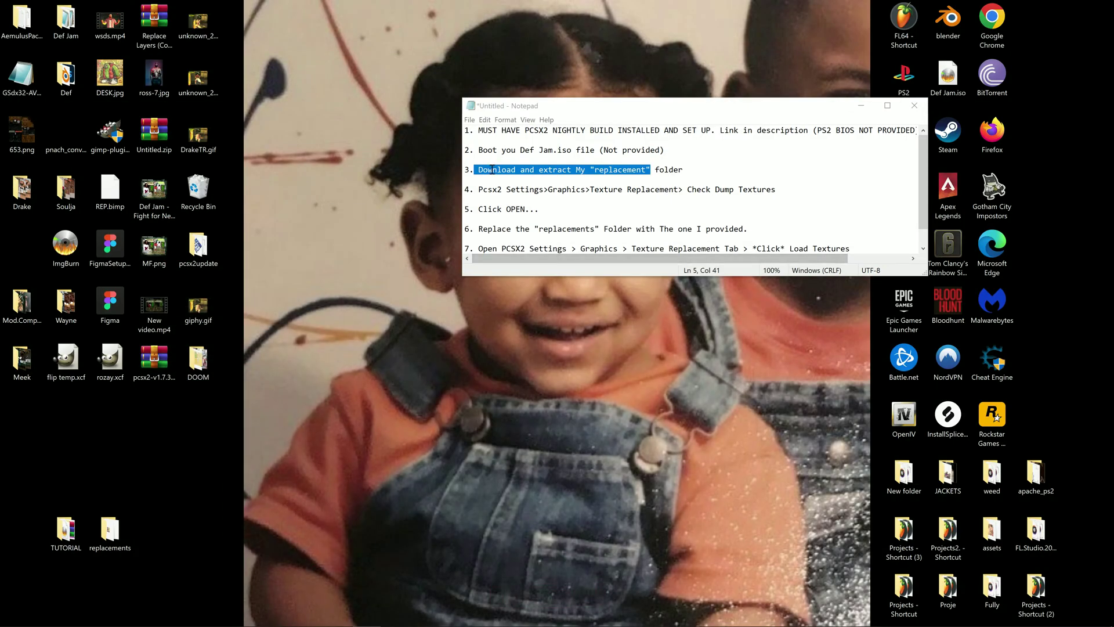
left_click_drag(684, 170, 480, 169)
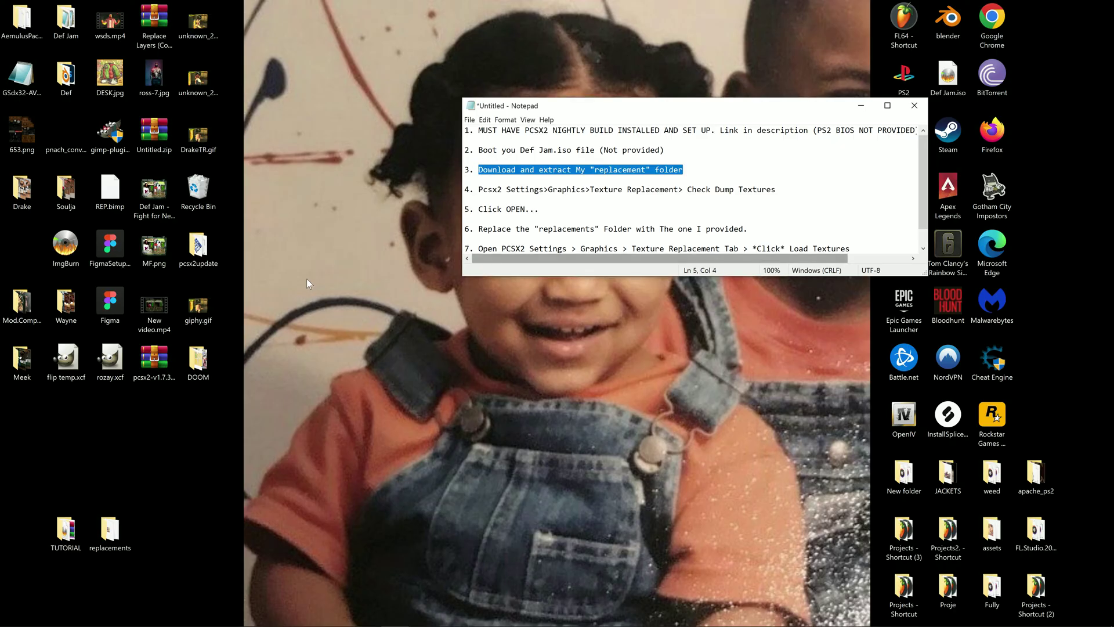
Step: Open youtube.com in a new Chrome tab and search for the OK! DayDay channel
left_click(300, 623)
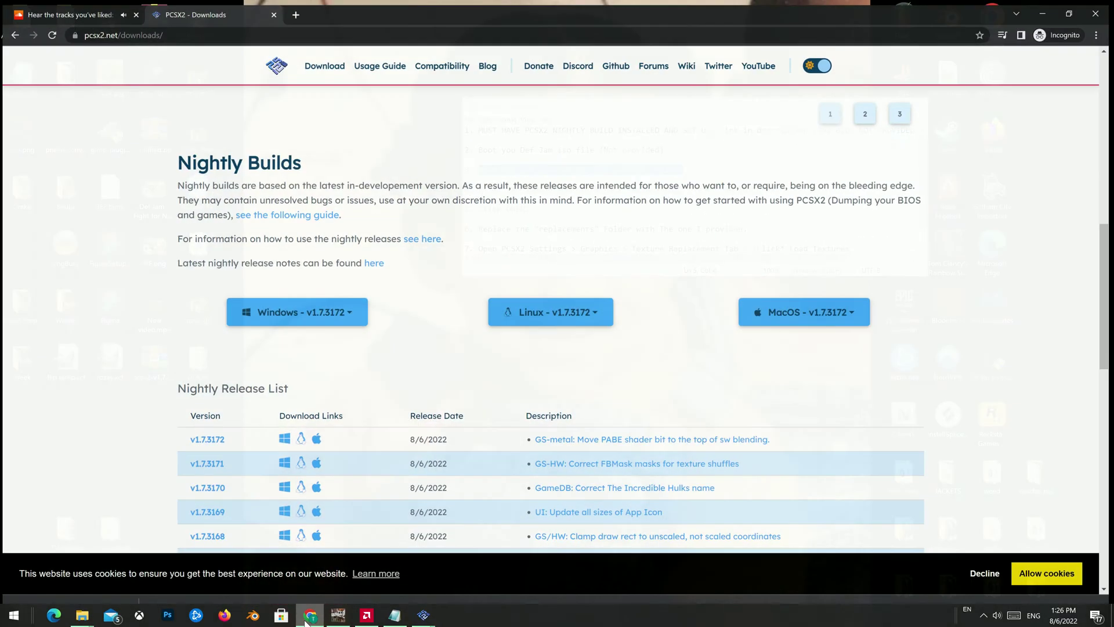
left_click(296, 10)
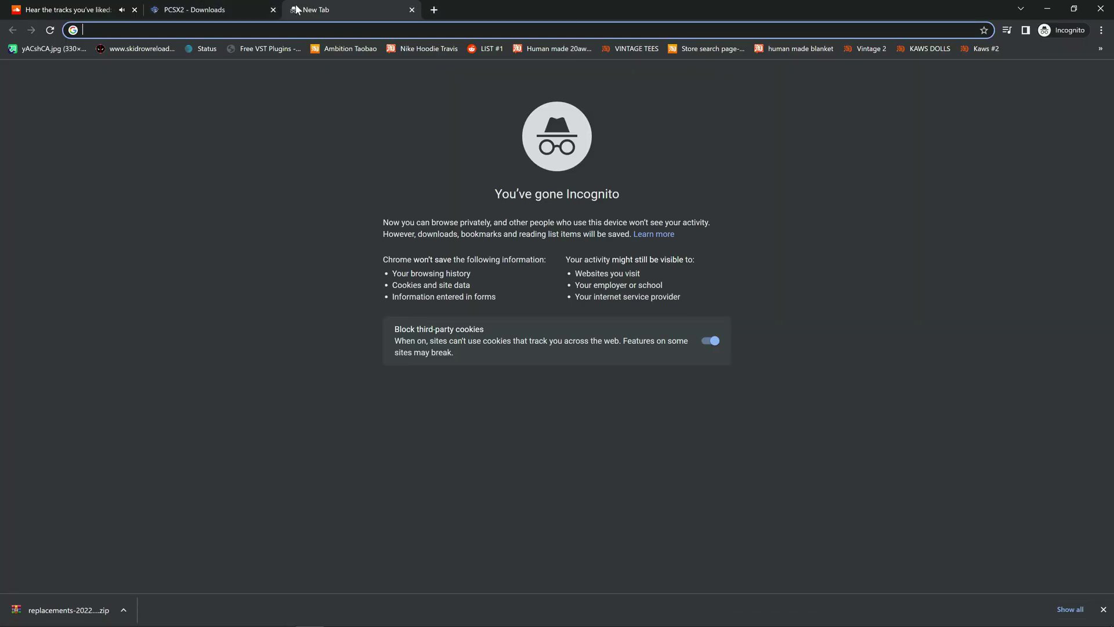
type("youtube.com")
key("Return")
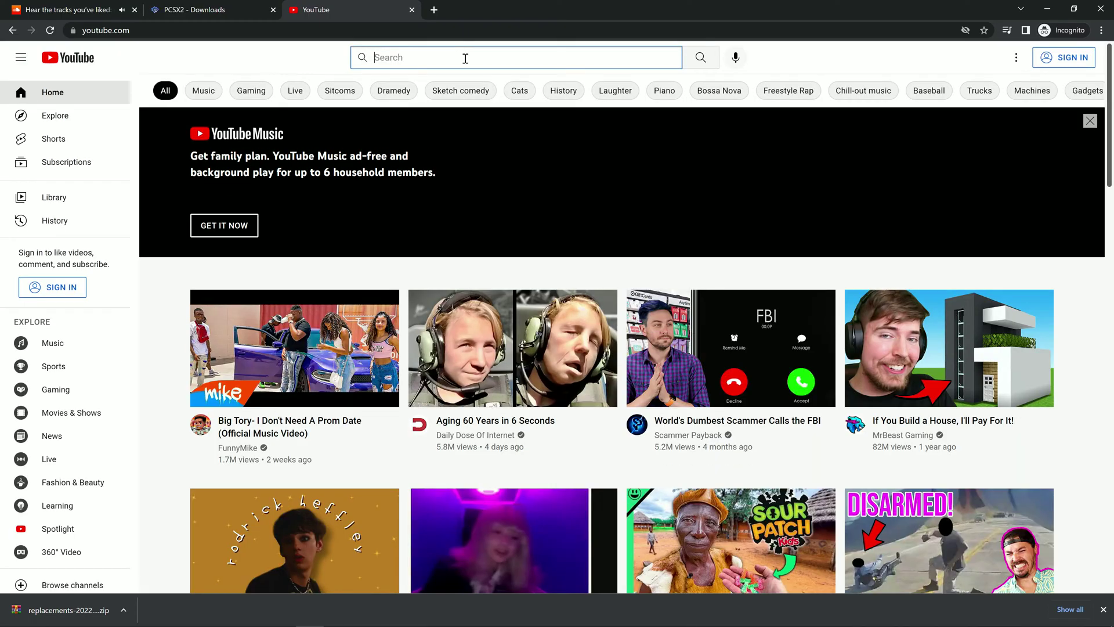
type("OK! DayDa")
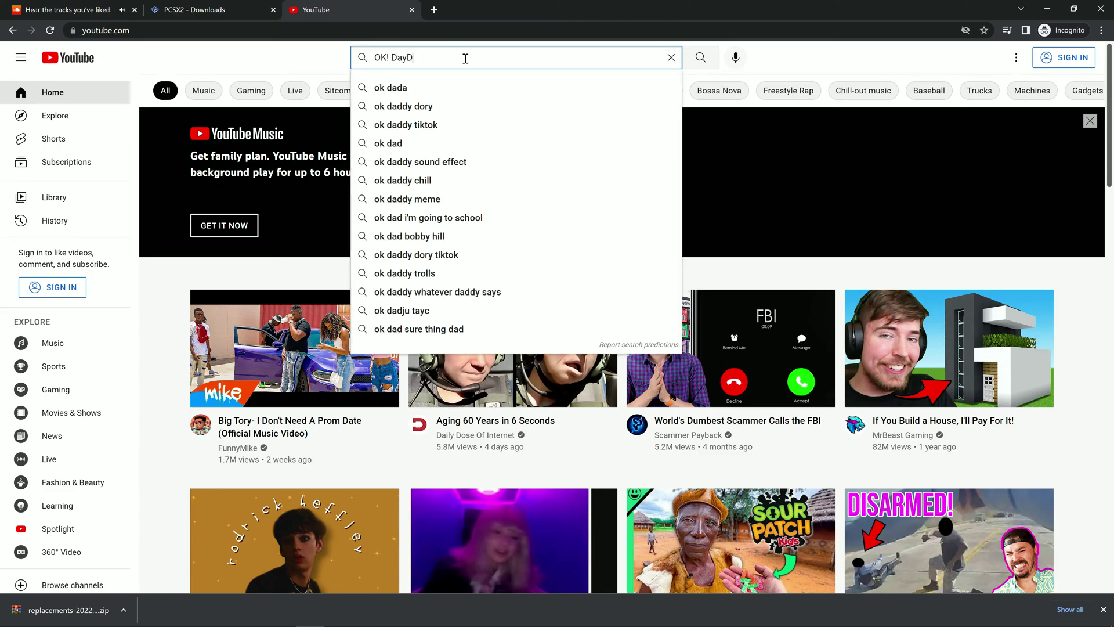
type("y")
key("Return")
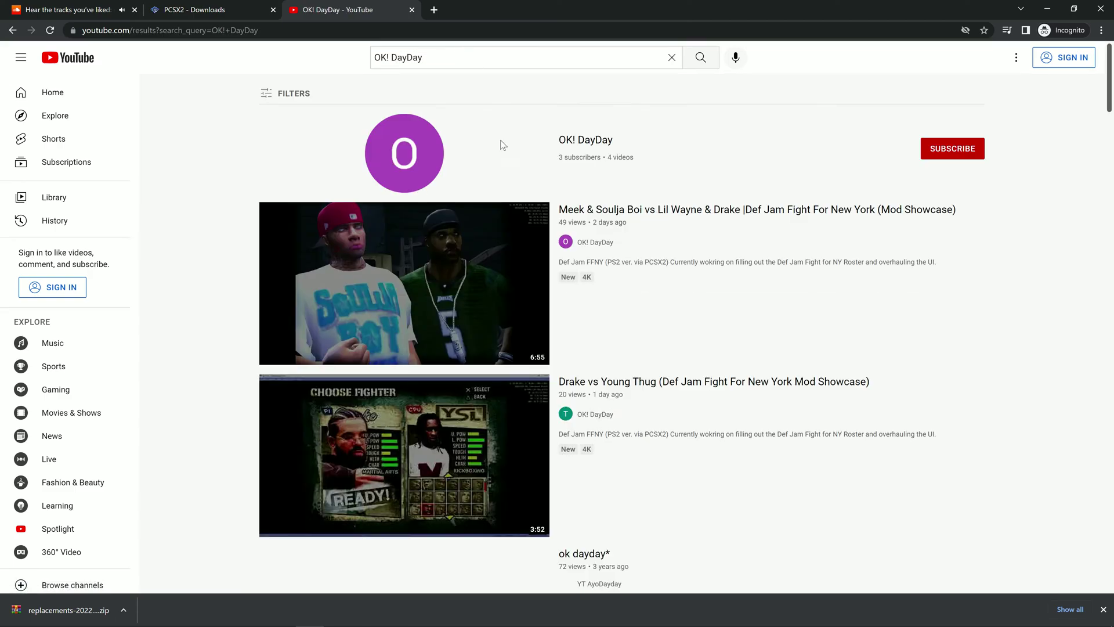
Step: Open the Meek & Soulja Boi vs Lil Wayne & Drake mod showcase video and follow the Google Drive link in its comments
left_click(505, 241)
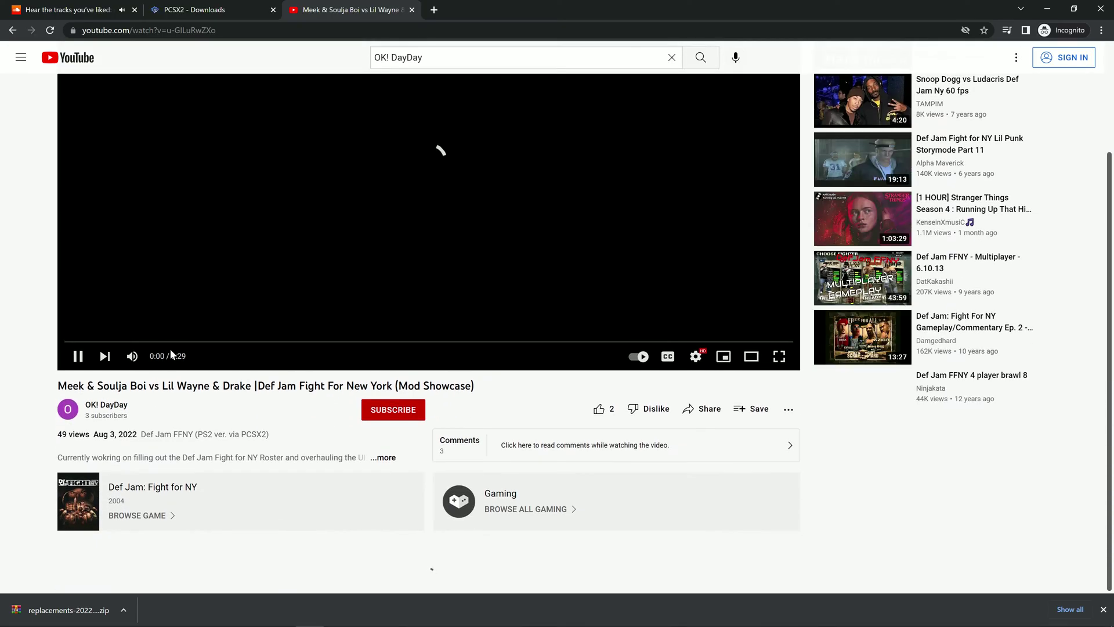
scroll(164, 386, "down", 3)
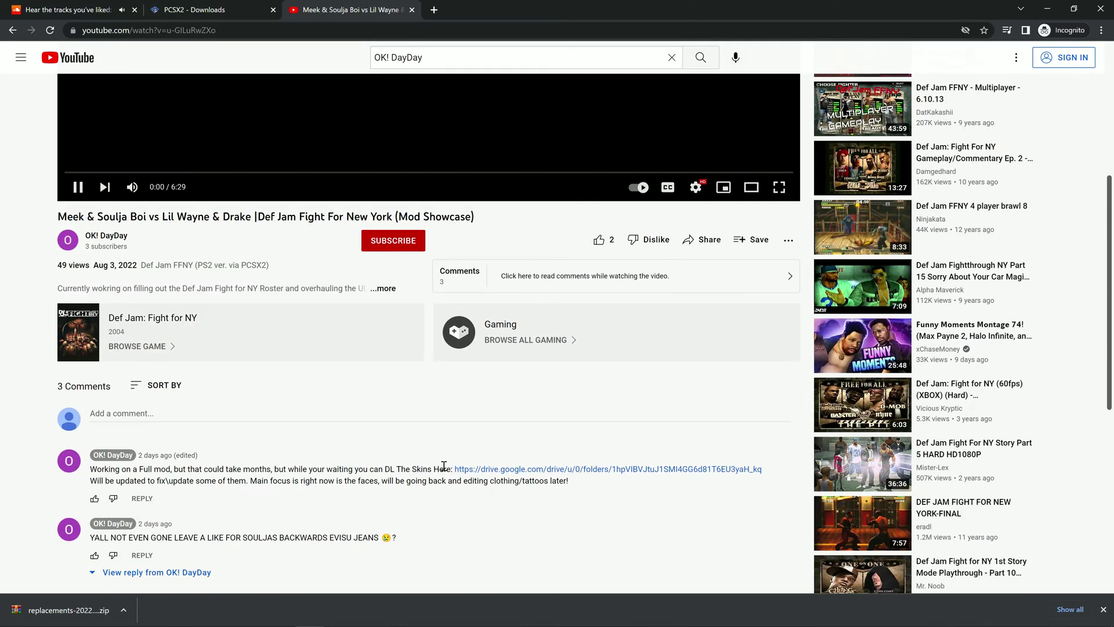
left_click(463, 471)
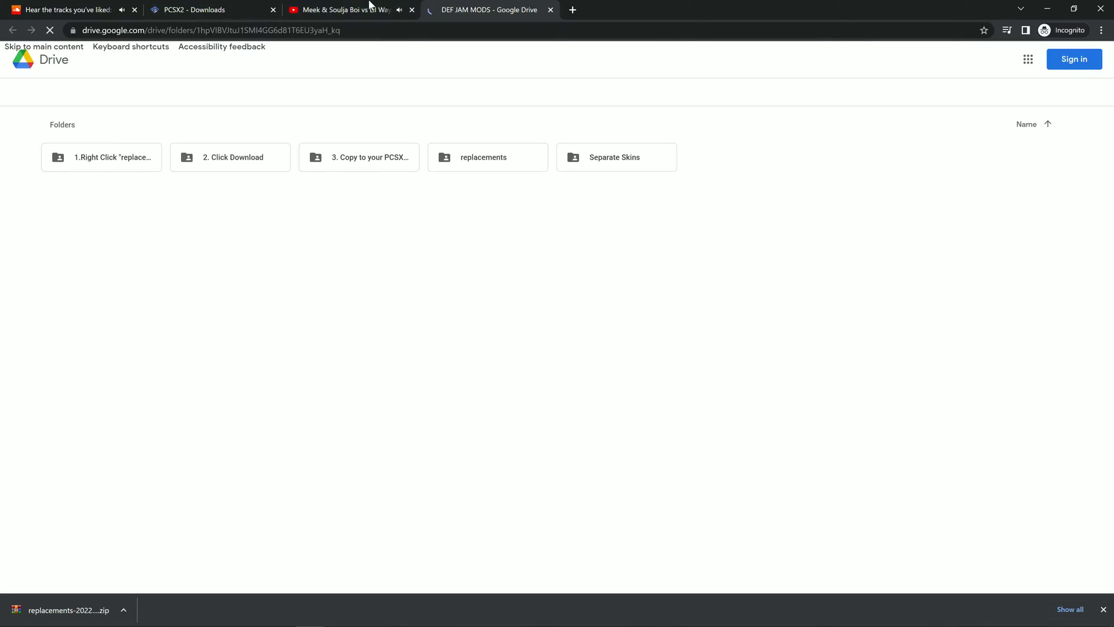
Step: Try to download all files of the replacements folder in the shared DEF JAM MODS Drive
double_click(482, 158)
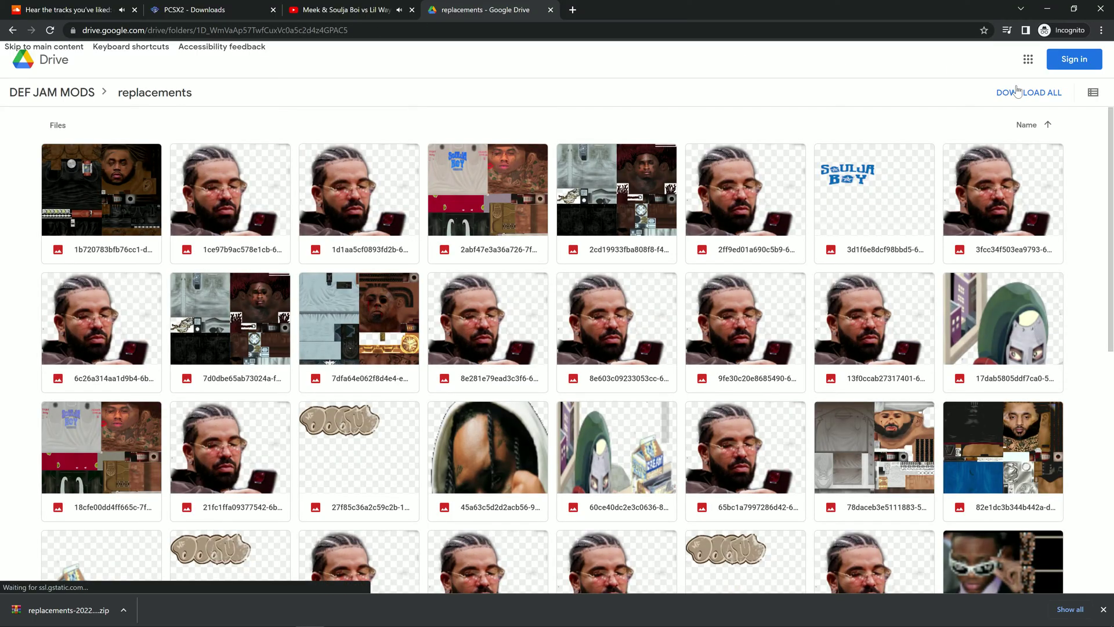
left_click(1017, 91)
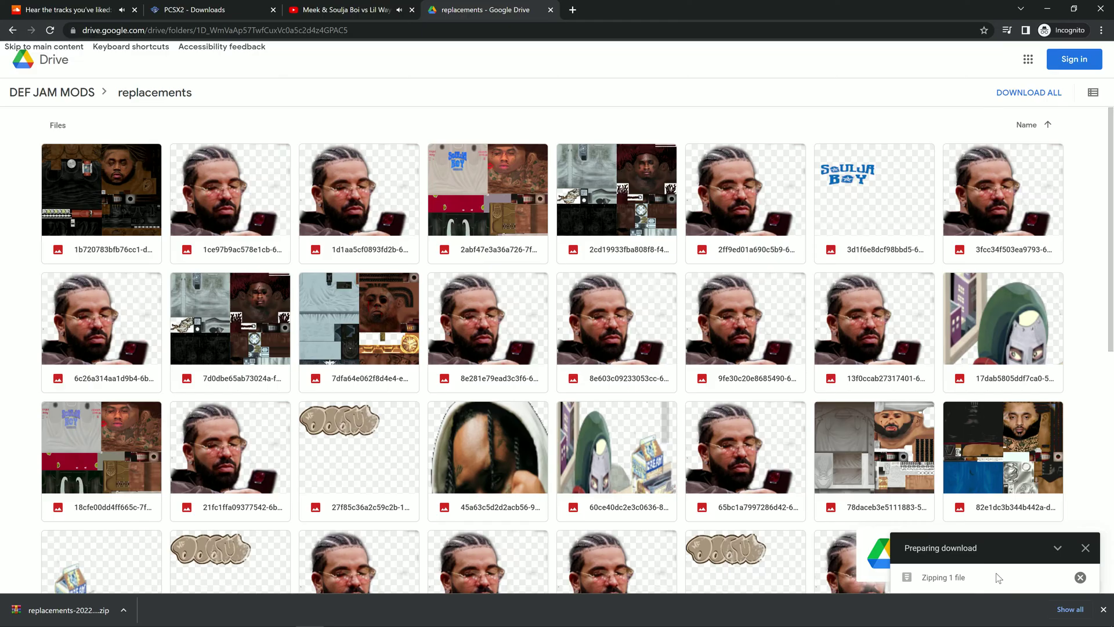
left_click(1080, 578)
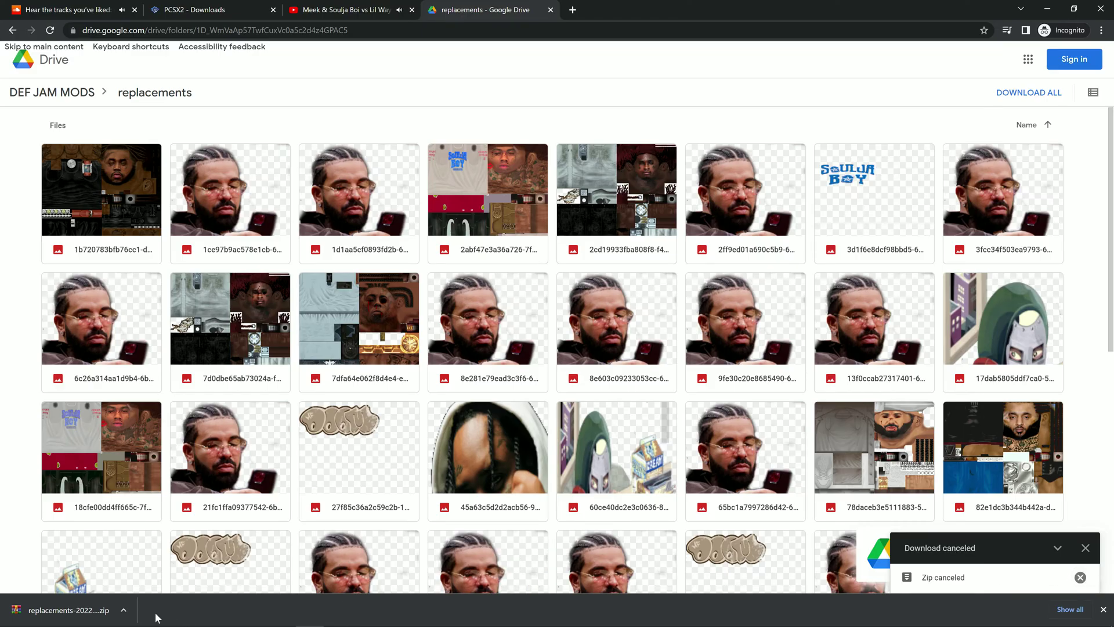
Step: Show the downloaded replacements zip in its folder, close the Google Drive and YouTube tabs, and minimize the browser
left_click(123, 610)
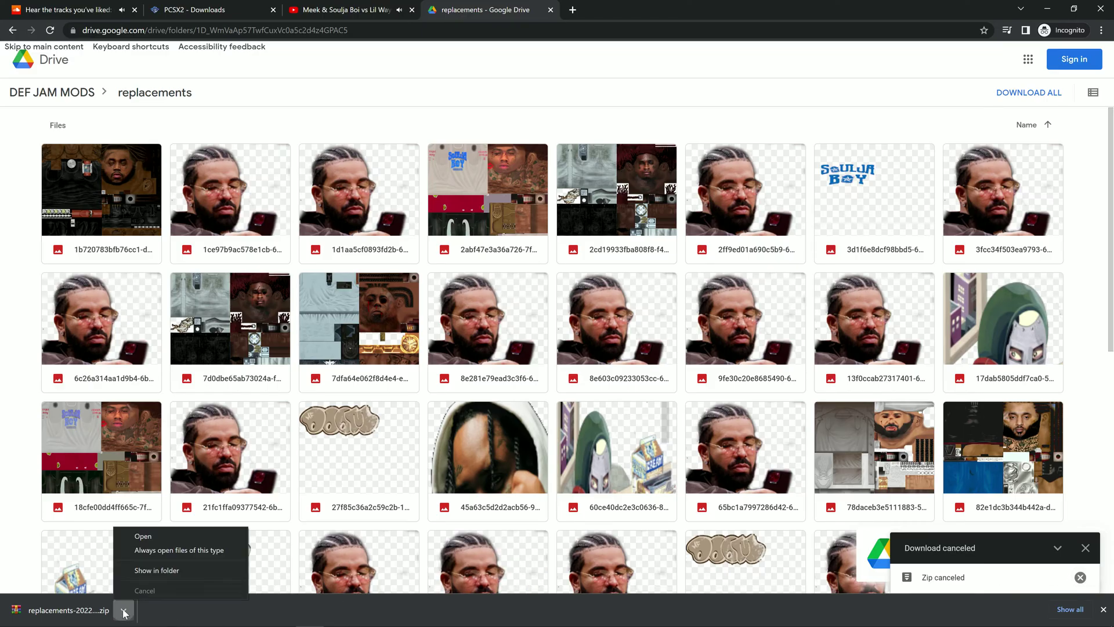
left_click(155, 570)
left_click(551, 10)
left_click(412, 10)
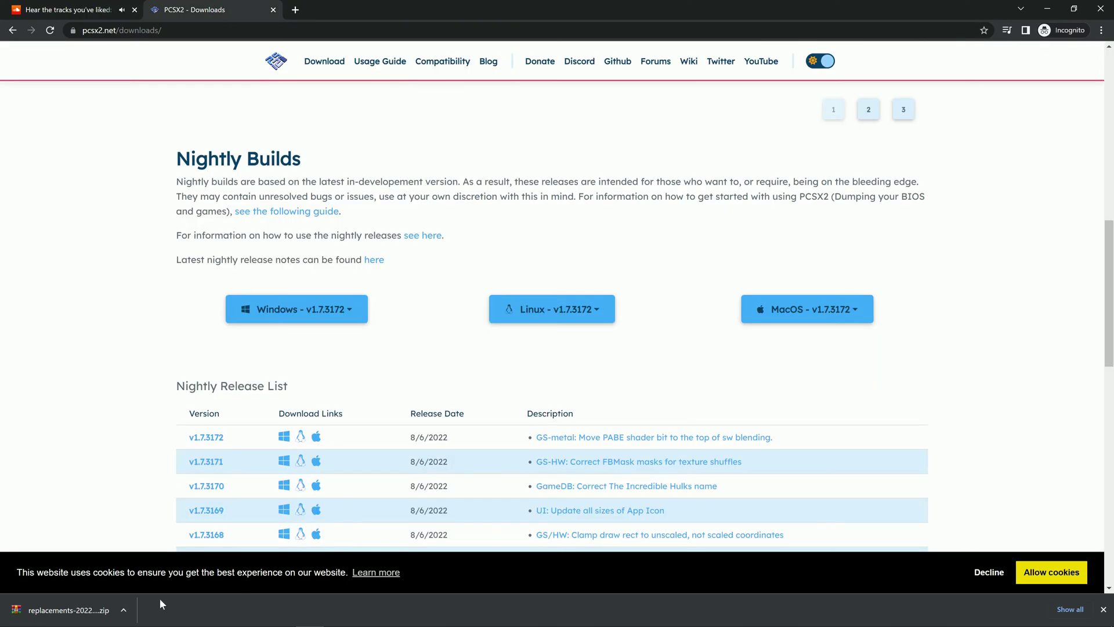
left_click(125, 610)
left_click(126, 610)
left_click(1047, 9)
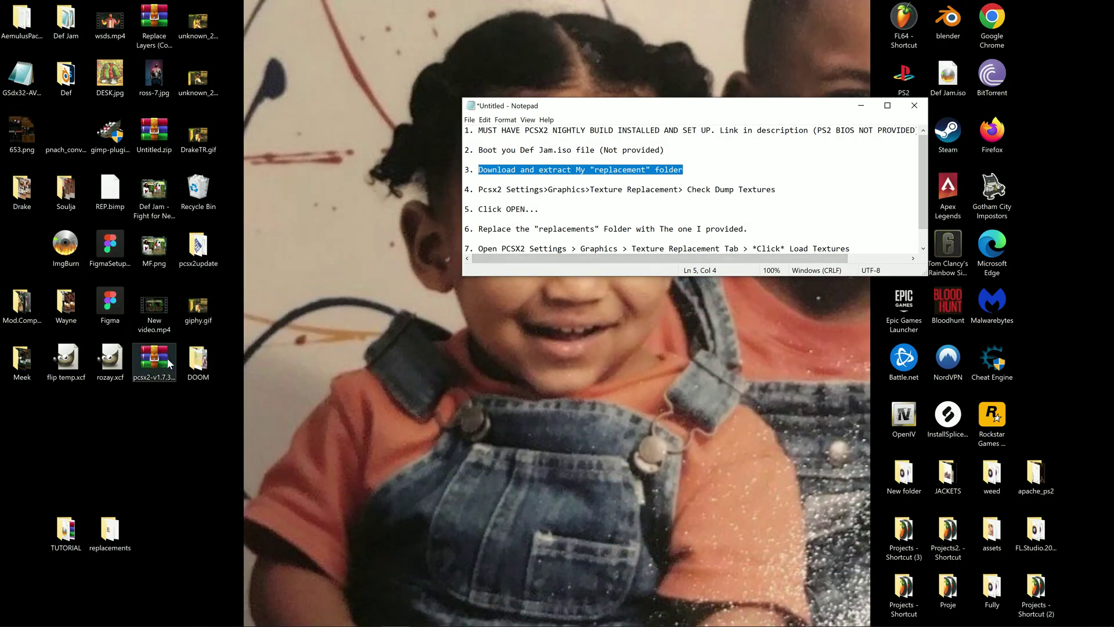
Step: Move the desktop's replacements folder into the TUTORIAL folder and copy it from there
left_click(119, 542)
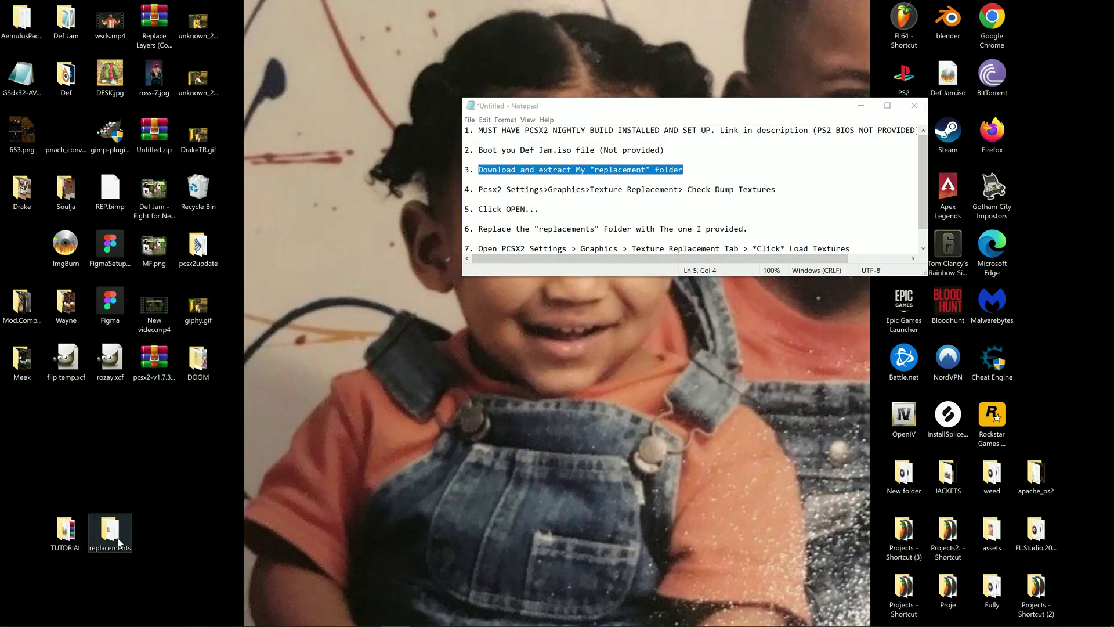
double_click(78, 537)
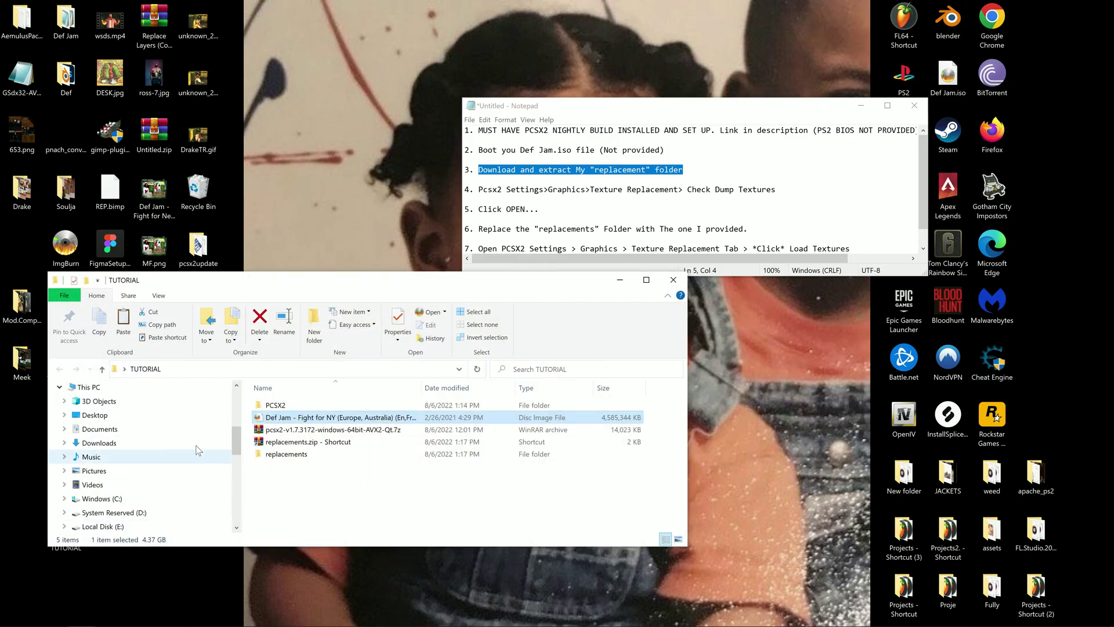
right_click(300, 453)
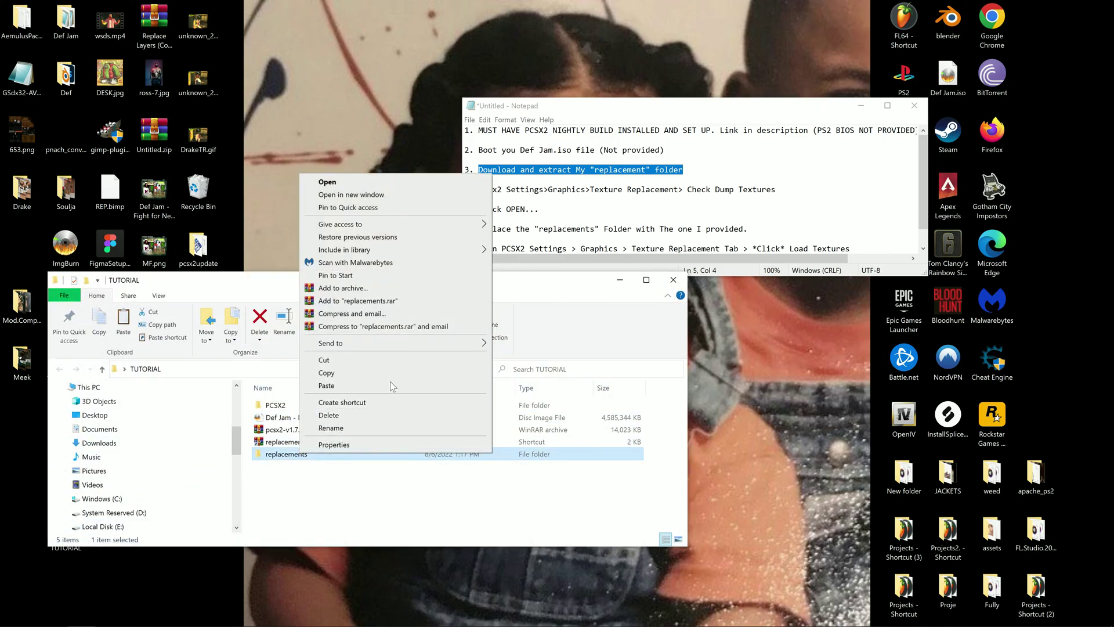
left_click(326, 373)
Step: Look over the contents of the PCSX2 folder inside TUTORIAL, enlarging its window and restoring it
double_click(308, 406)
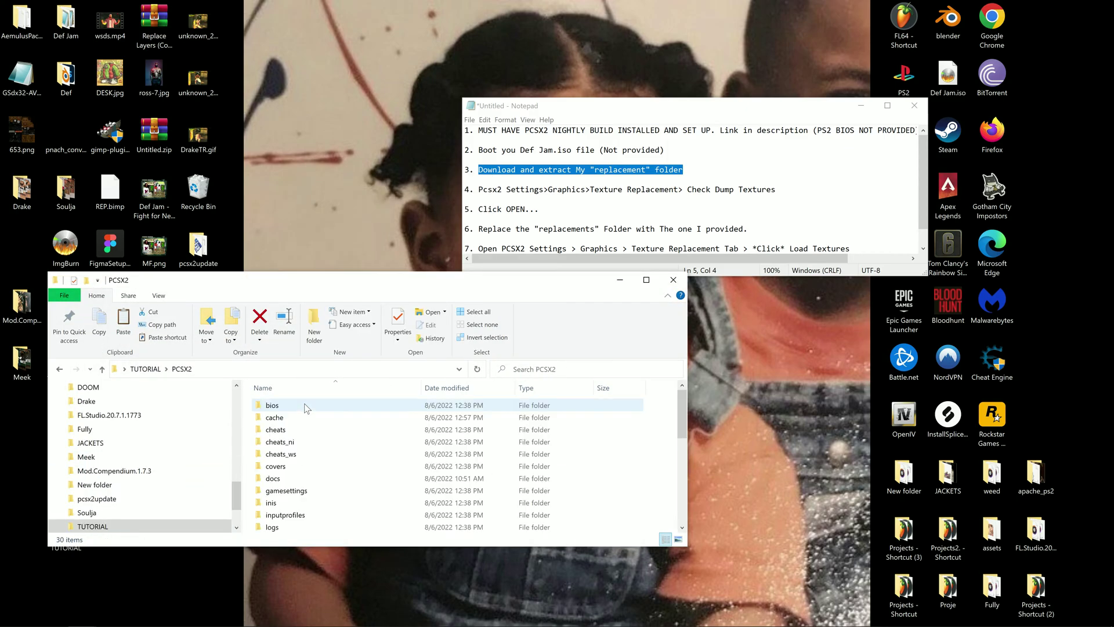
key("super+Up")
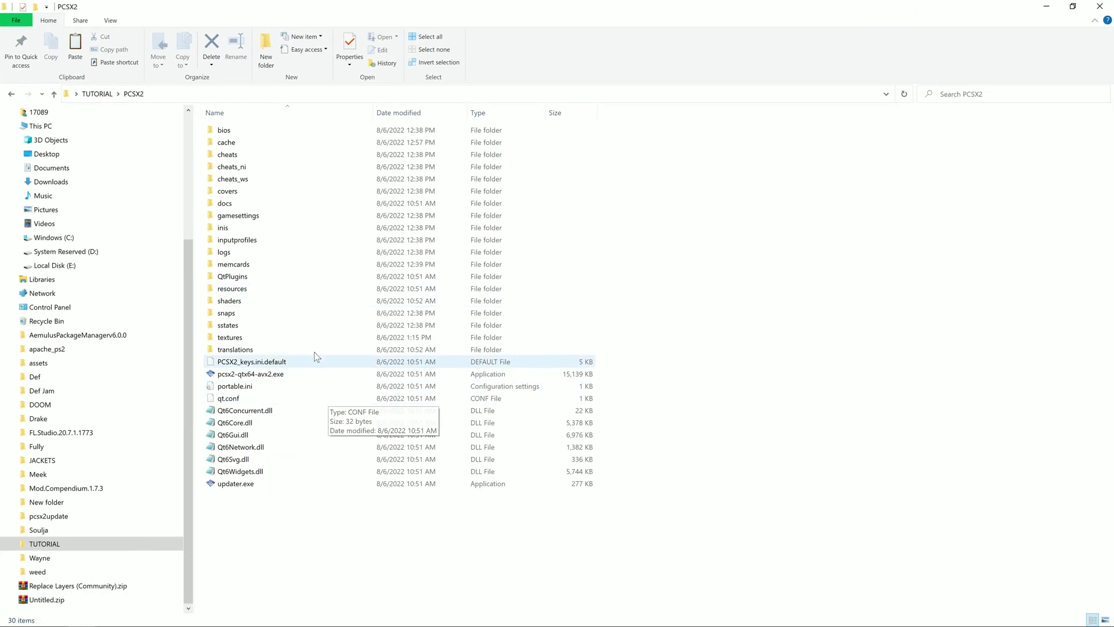
key("super+Down")
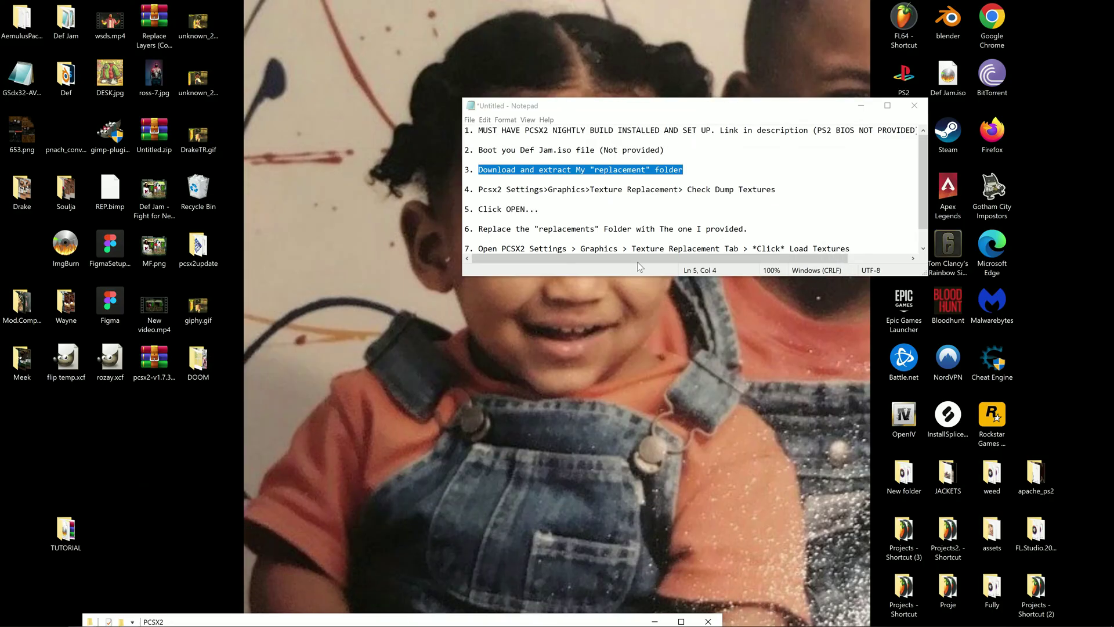
Step: Highlight the notes' Check Dump Textures instruction and open the Texture Replacement graphics settings from the running Def Jam game window
left_click(534, 189)
left_click_drag(477, 190, 784, 191)
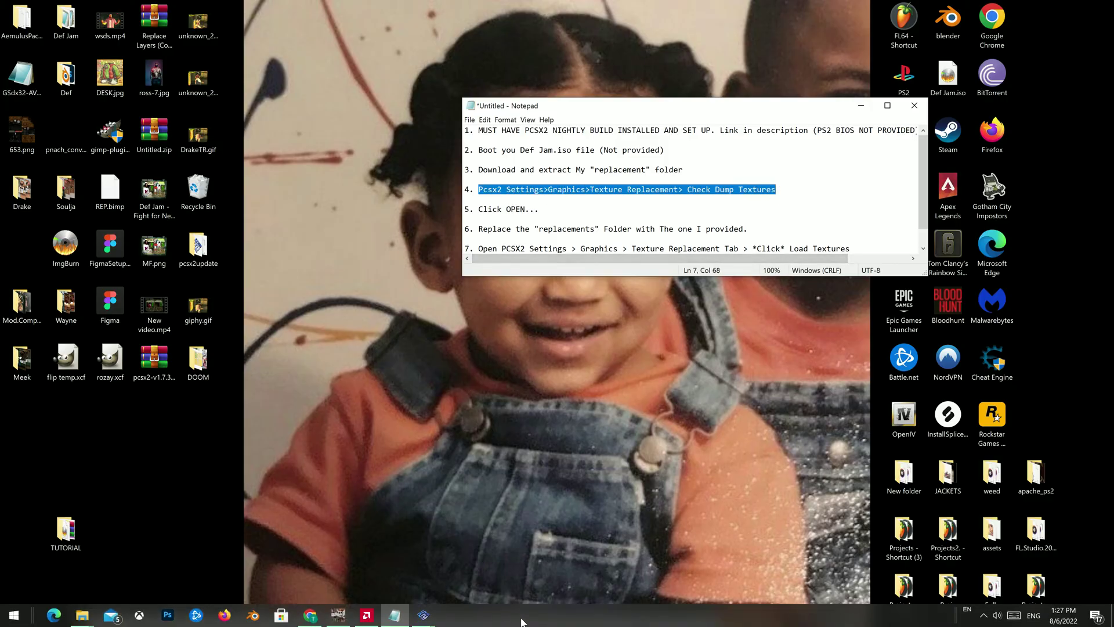
left_click(425, 616)
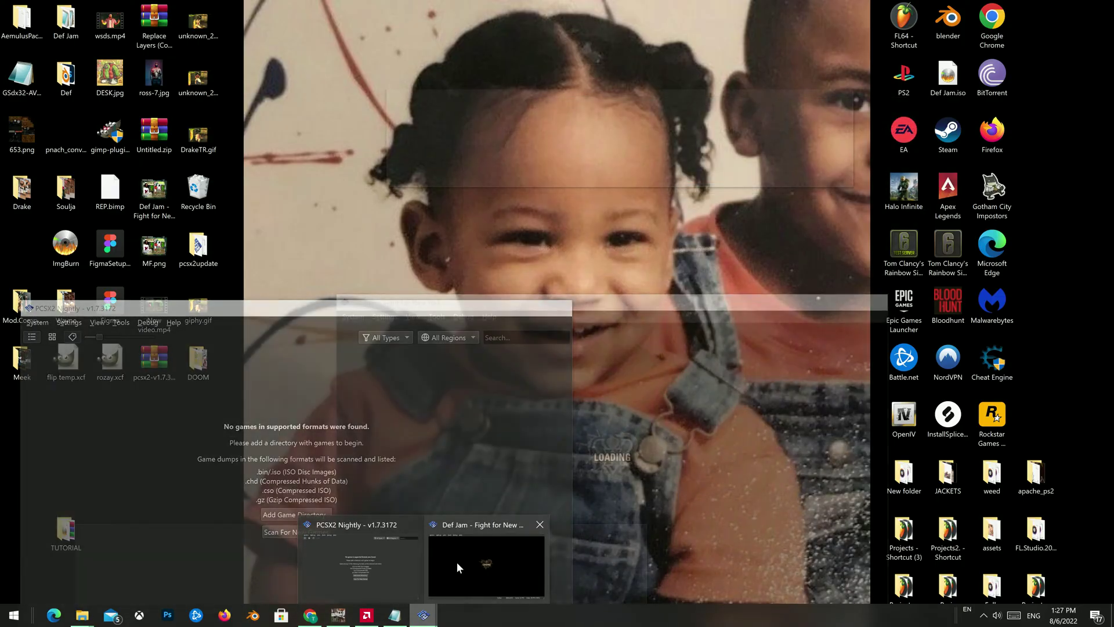
left_click(486, 566)
left_click_drag(566, 305, 560, 212)
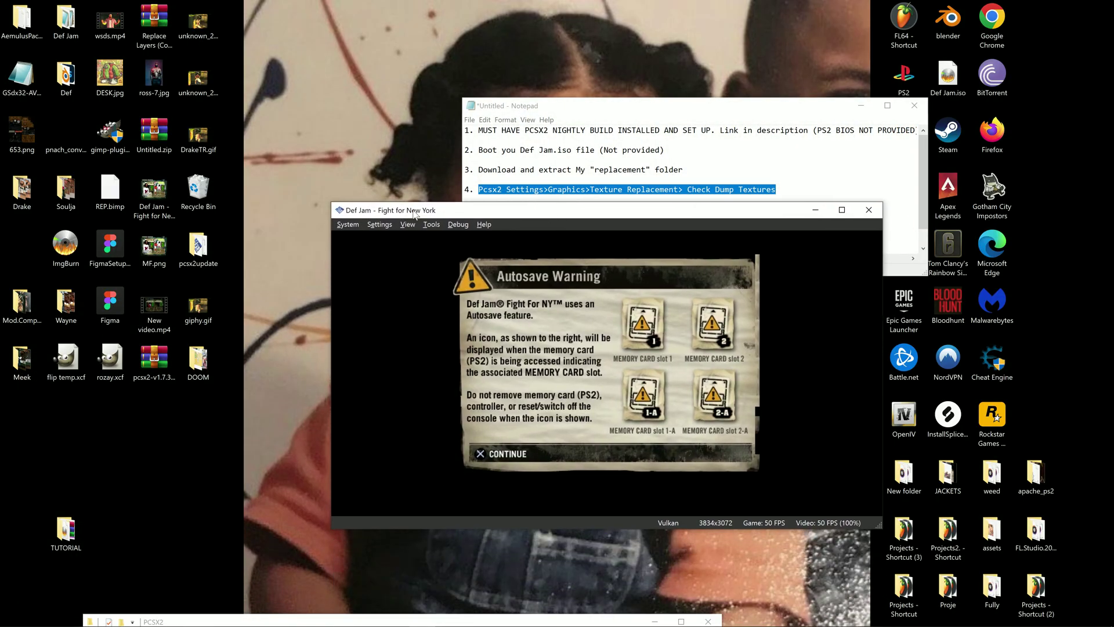
left_click(386, 228)
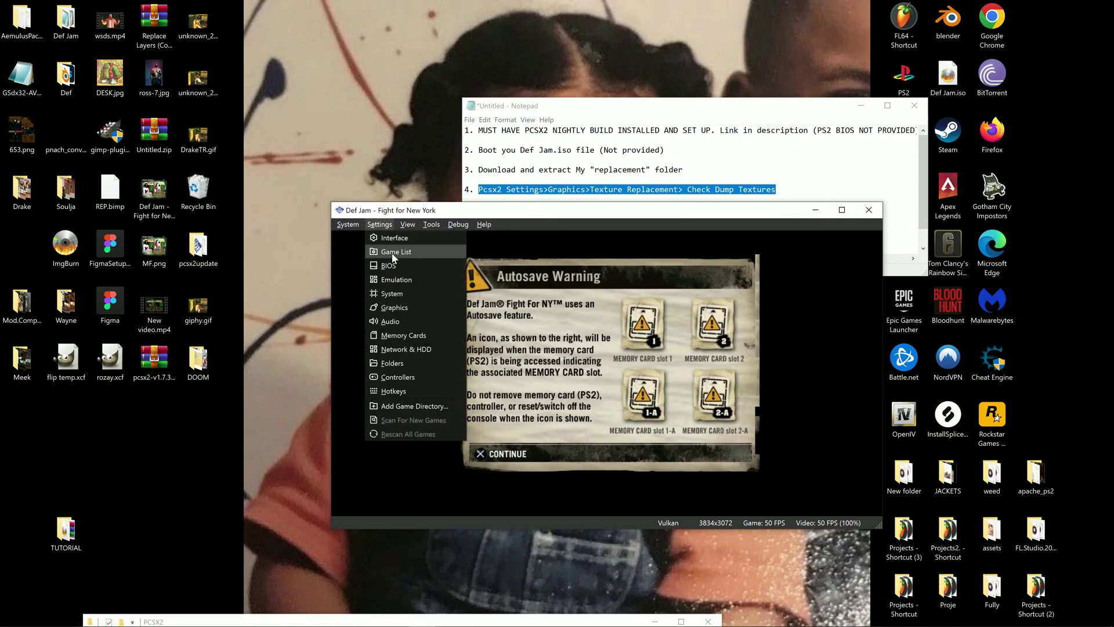
left_click(430, 304)
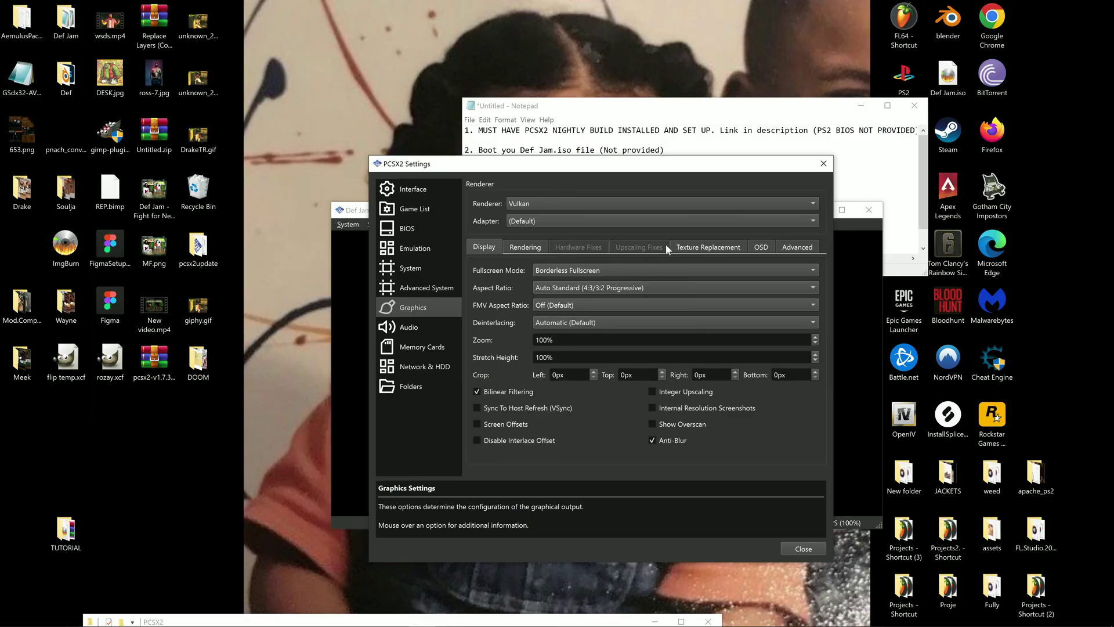
left_click(706, 249)
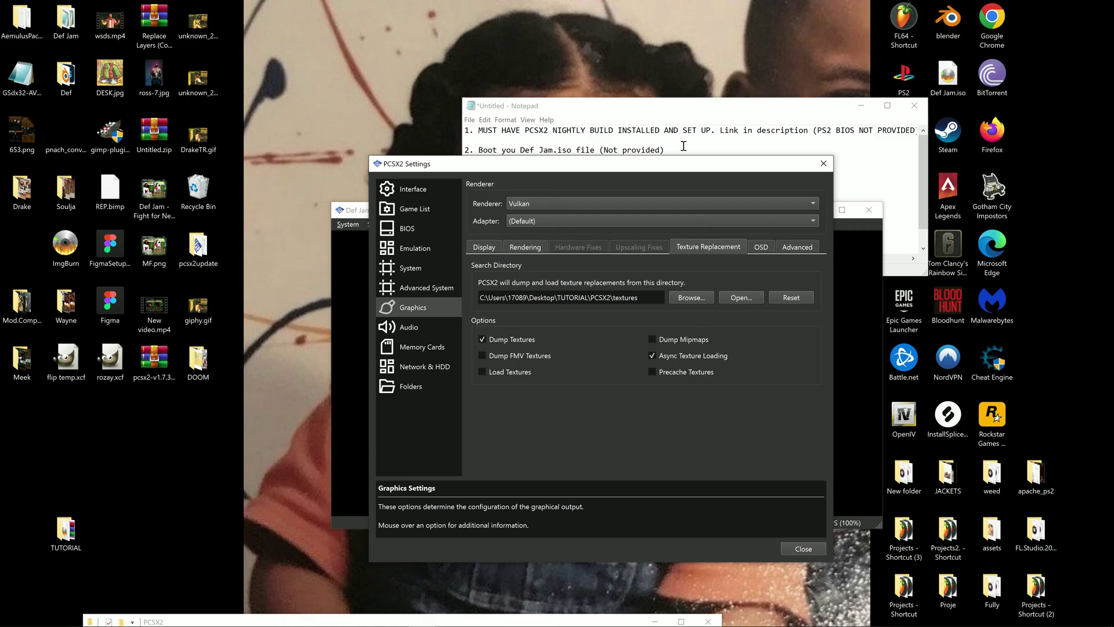
Step: Highlight the notes' "Click OPEN..." instruction, and open the texture search directory and its SLES-52507 folder
left_click(649, 108)
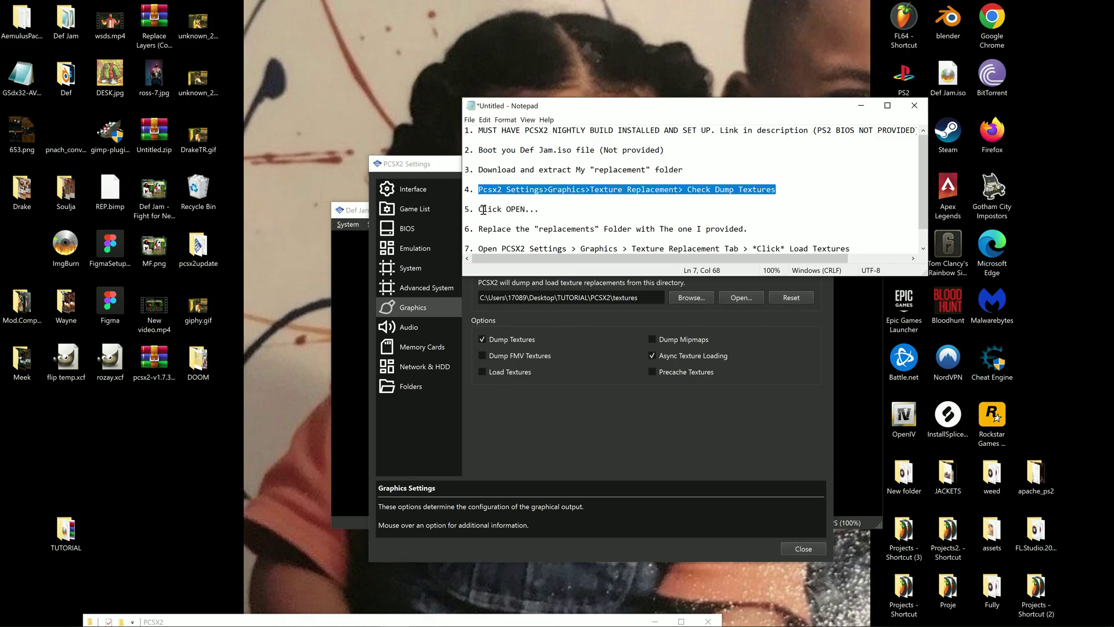
left_click_drag(483, 209, 519, 211)
left_click(566, 326)
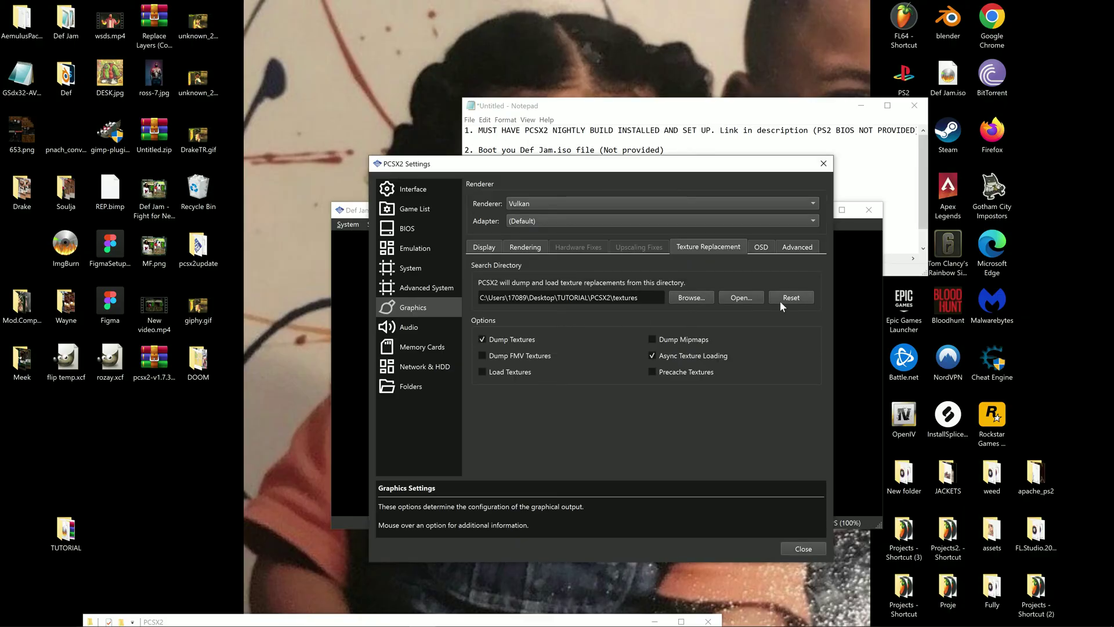
left_click(750, 295)
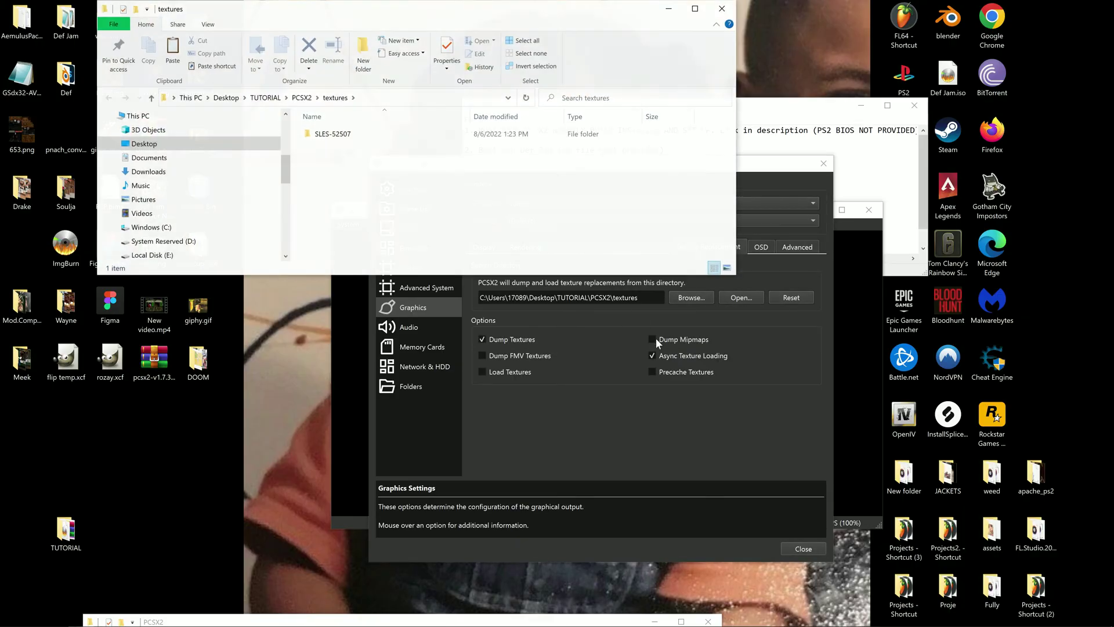
double_click(340, 134)
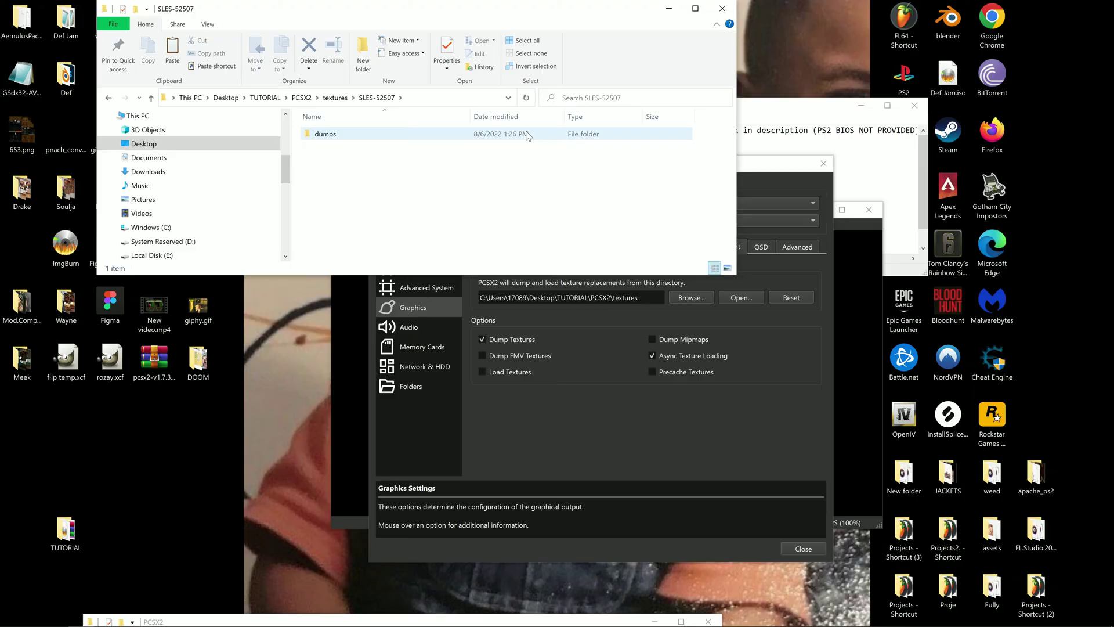
Step: Paste the copied replacements folder into SLES-52507 and check the texture images inside it
left_click(773, 127)
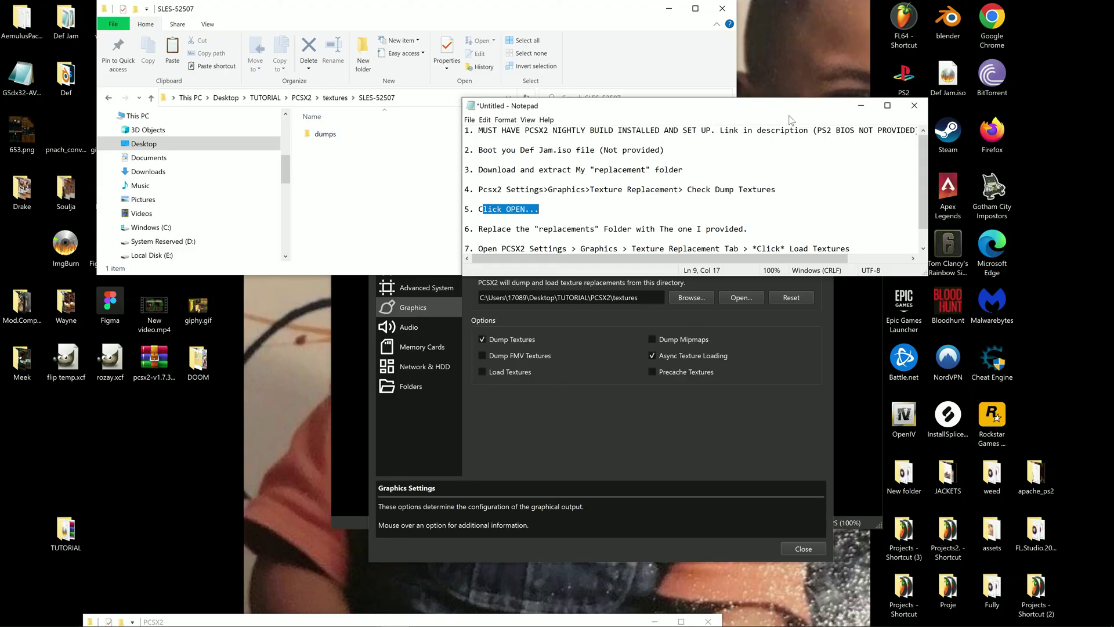
left_click(277, 392)
right_click(337, 213)
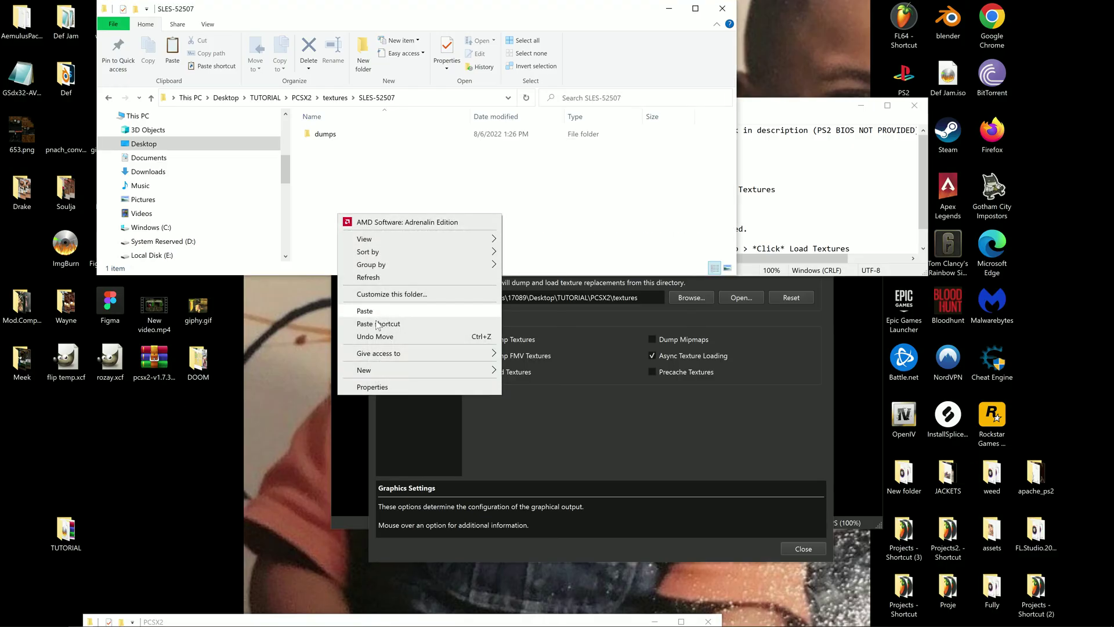
left_click(366, 313)
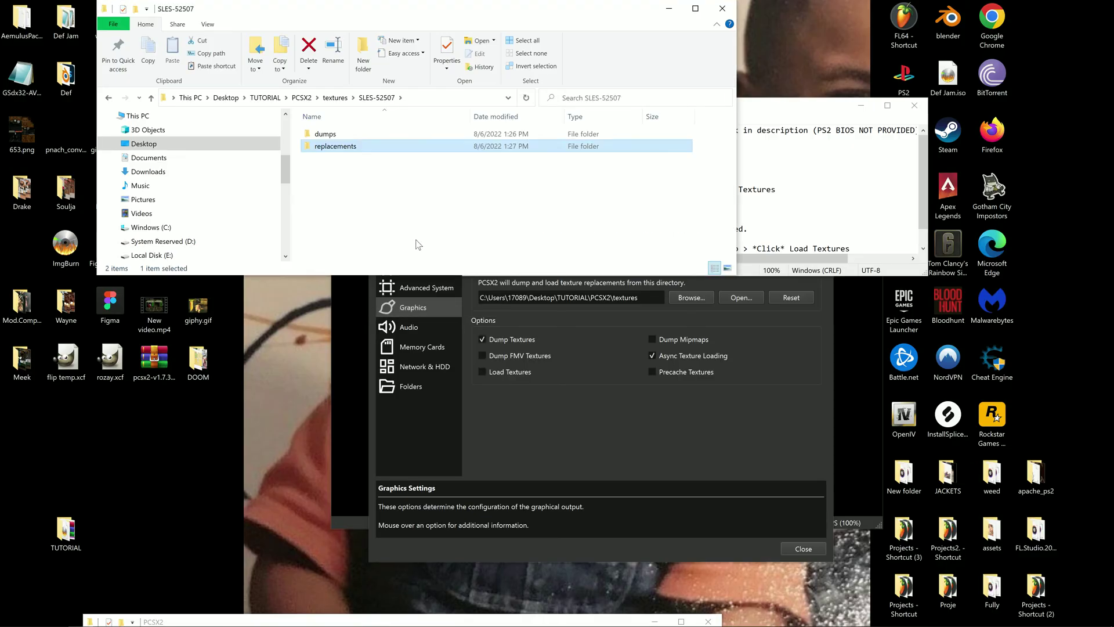
double_click(584, 148)
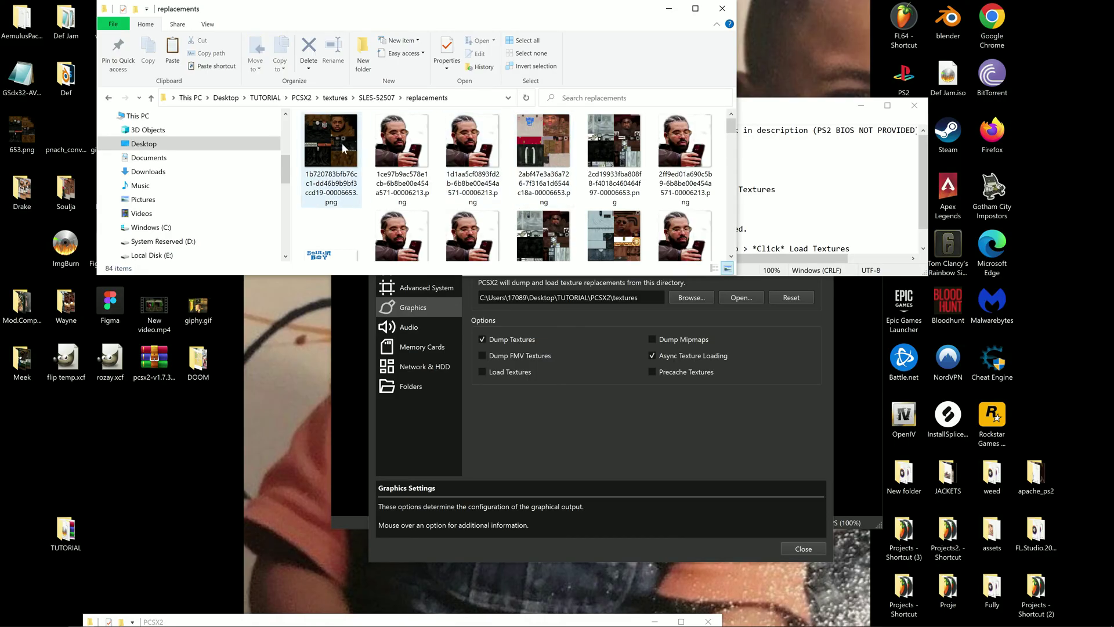
left_click(377, 98)
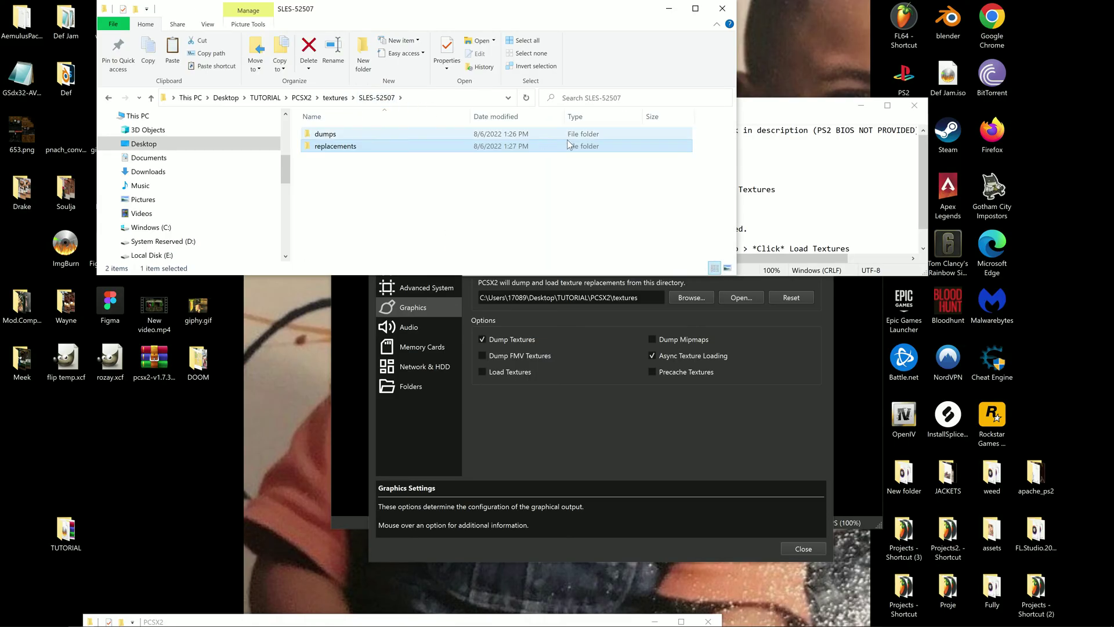
Step: Switch the Def Jam game to full screen, enable autosave, and skip the intro to reach the main menu
left_click(787, 122)
left_click(837, 340)
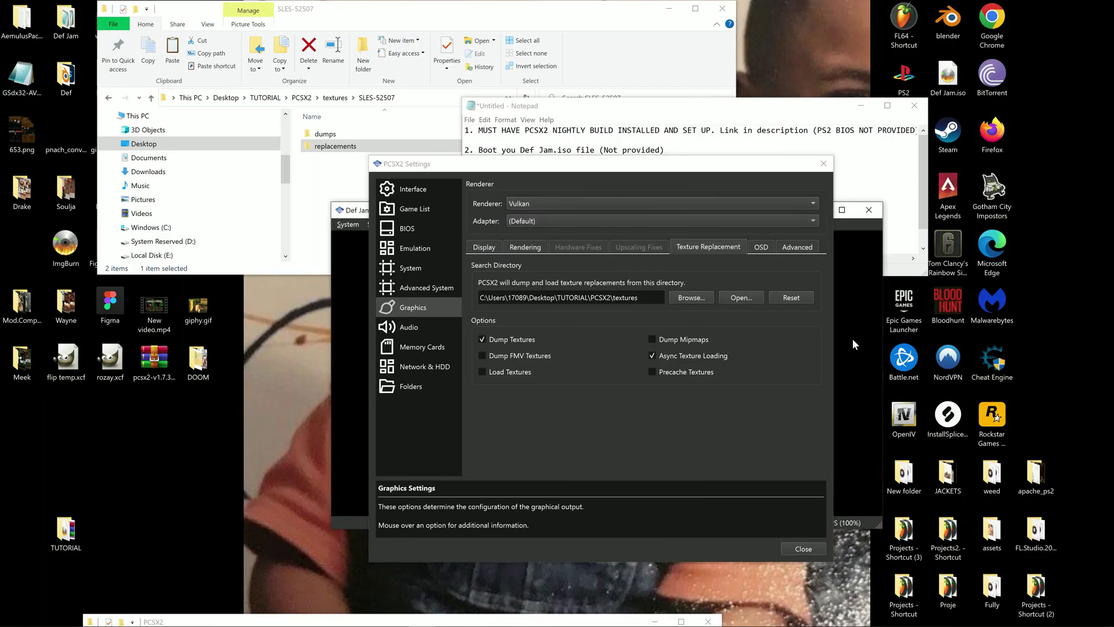
double_click(853, 339)
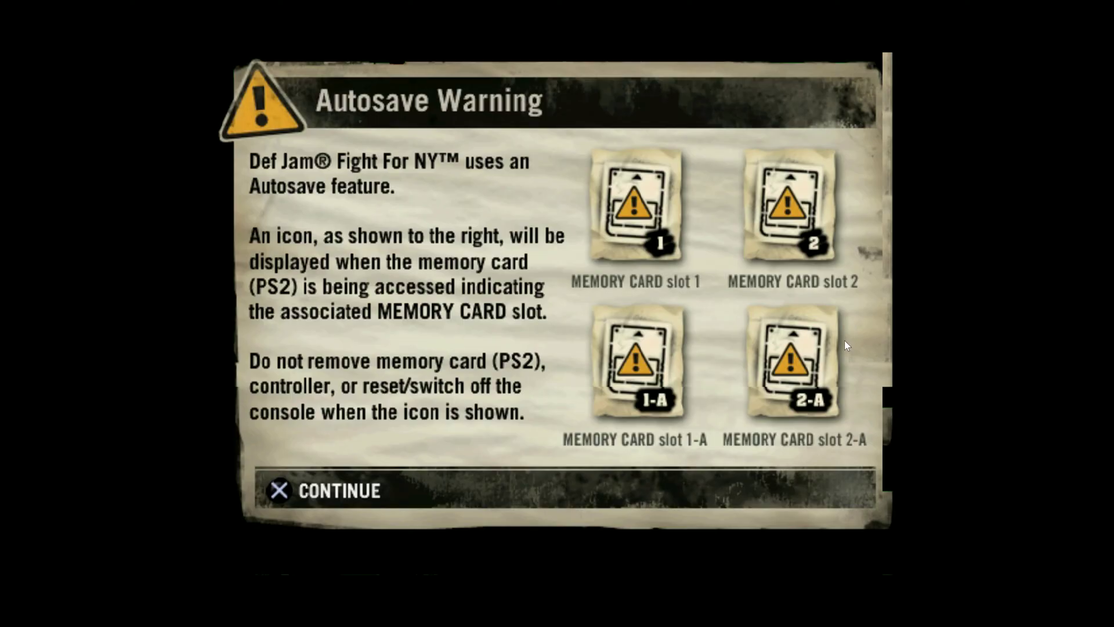
key("Return")
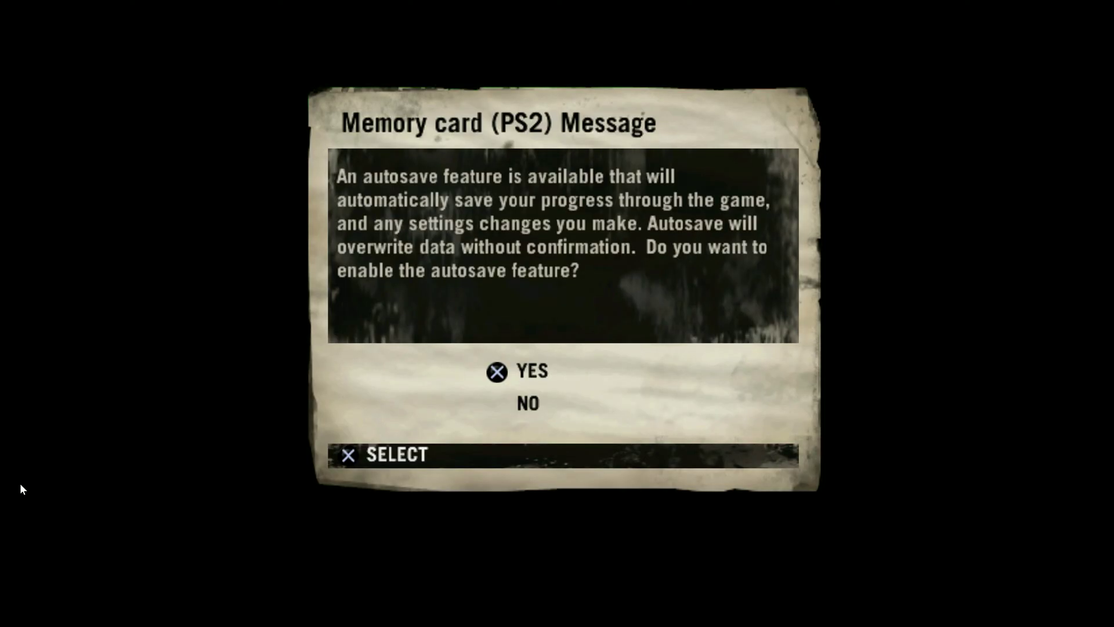
key("Return")
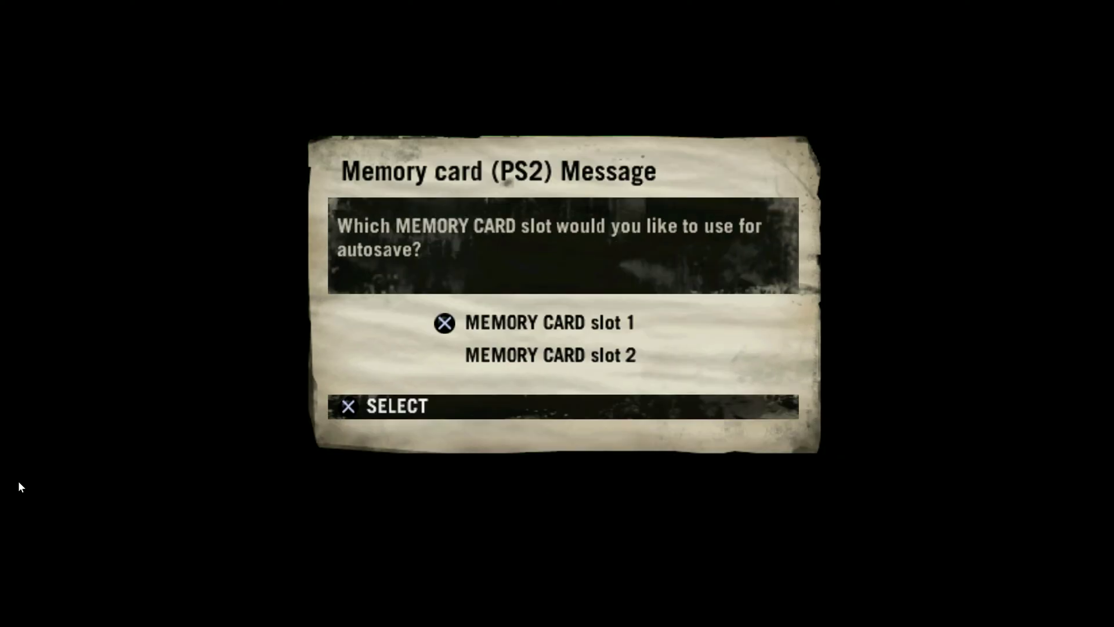
key("Tab")
key("Return")
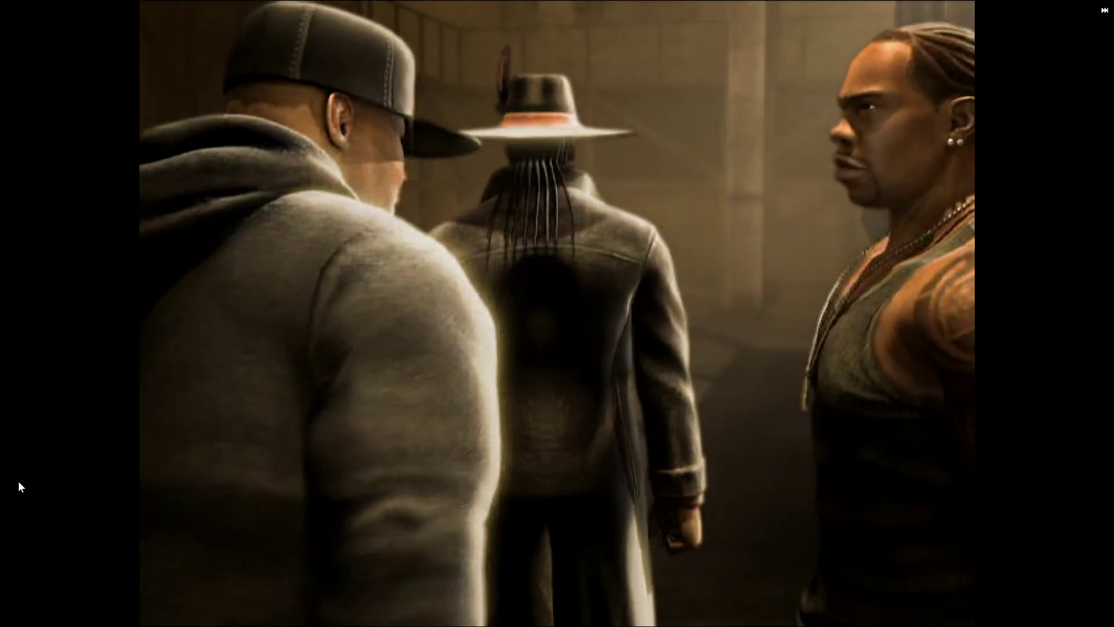
key("Escape")
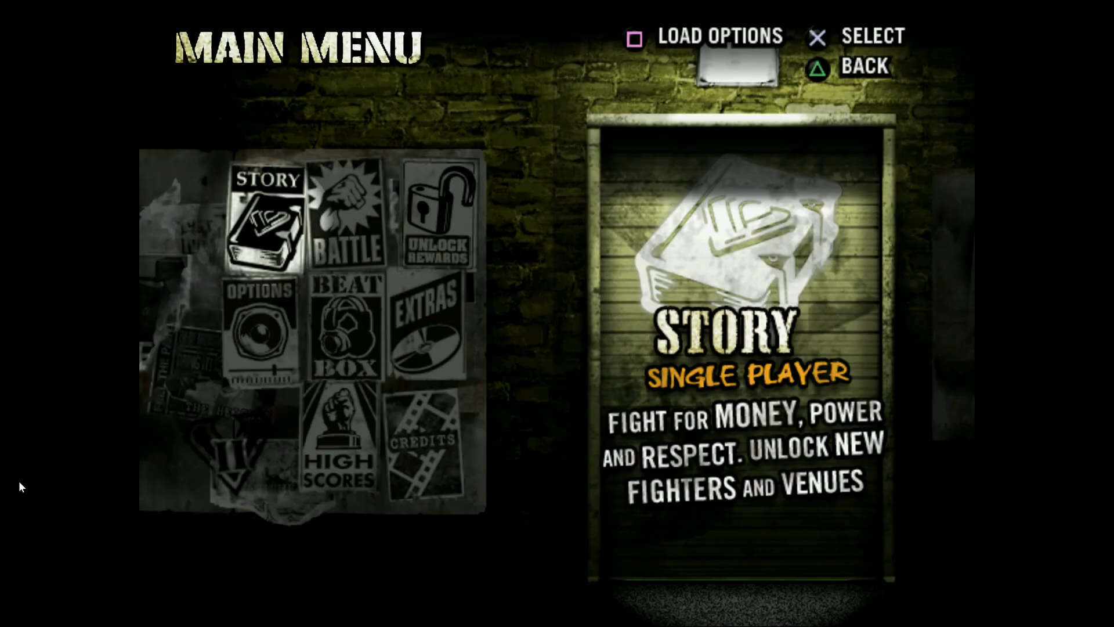
Step: Choose a One on One battle with Standard Rules, and return from full screen to the desktop windows
key("Right")
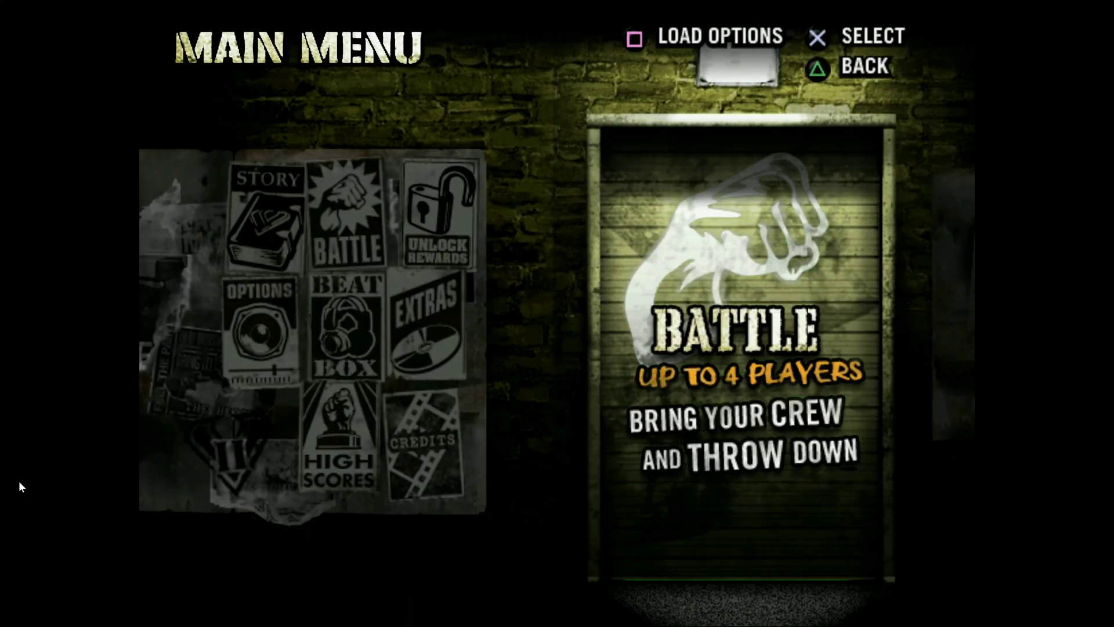
key("Return")
key("Return")
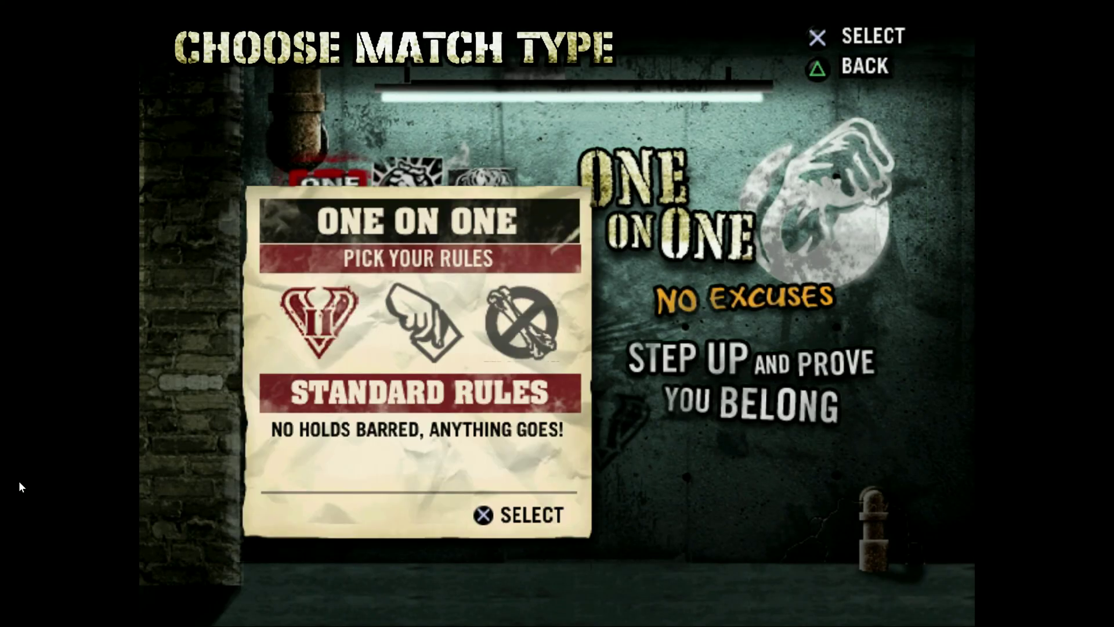
key("Return")
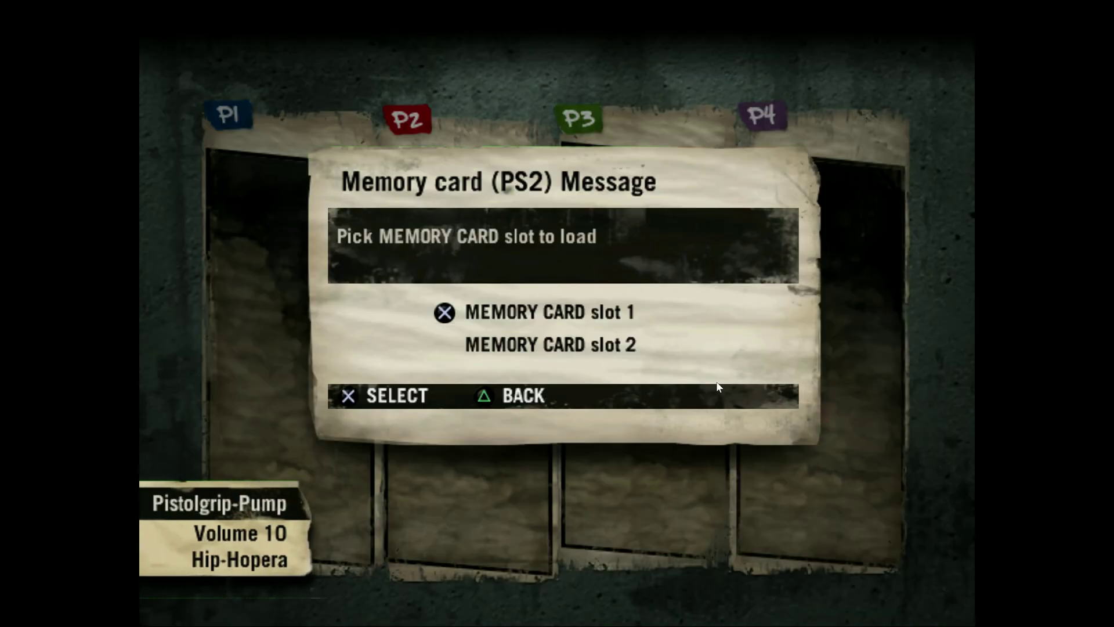
key("Return")
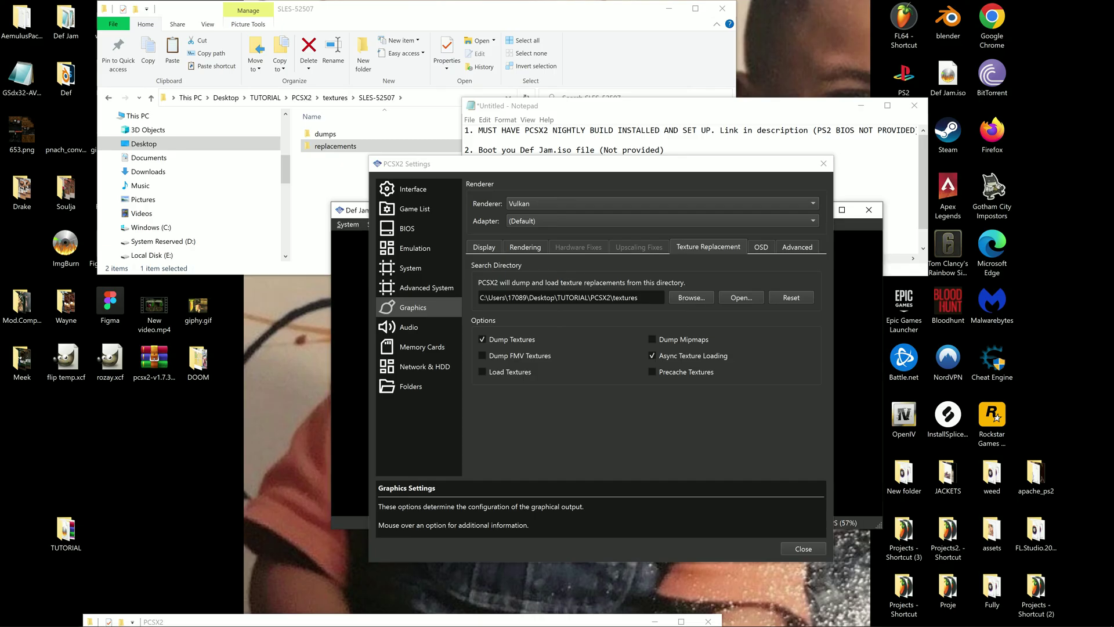
mouse_move(933, 617)
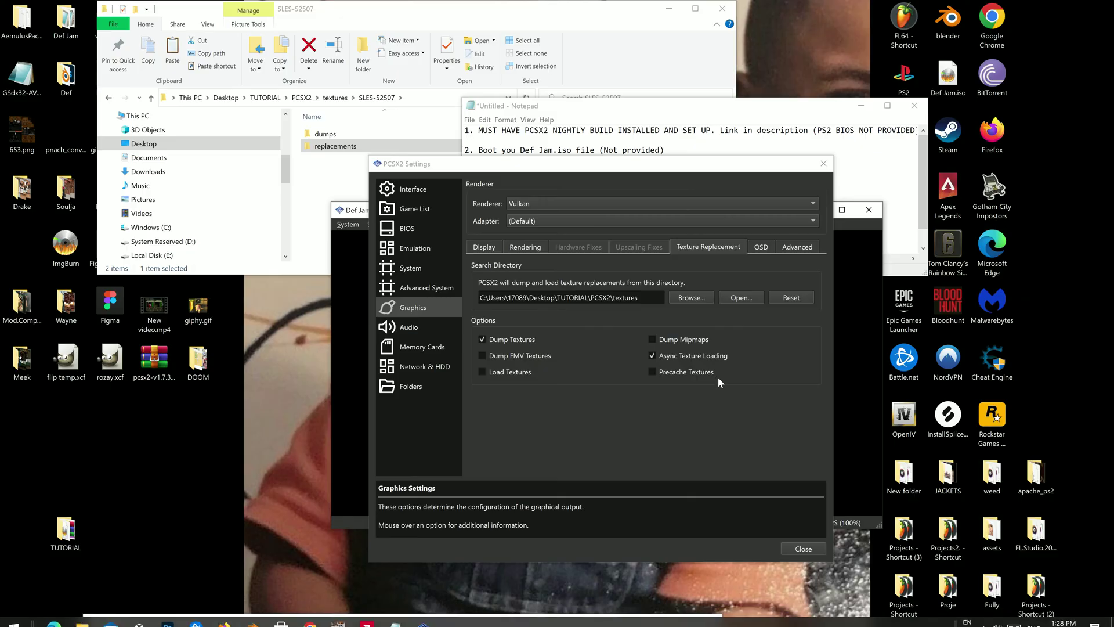
Step: Open the Volume Mixer from the system tray and lower the Def Jam game's volume
mouse_move(428, 625)
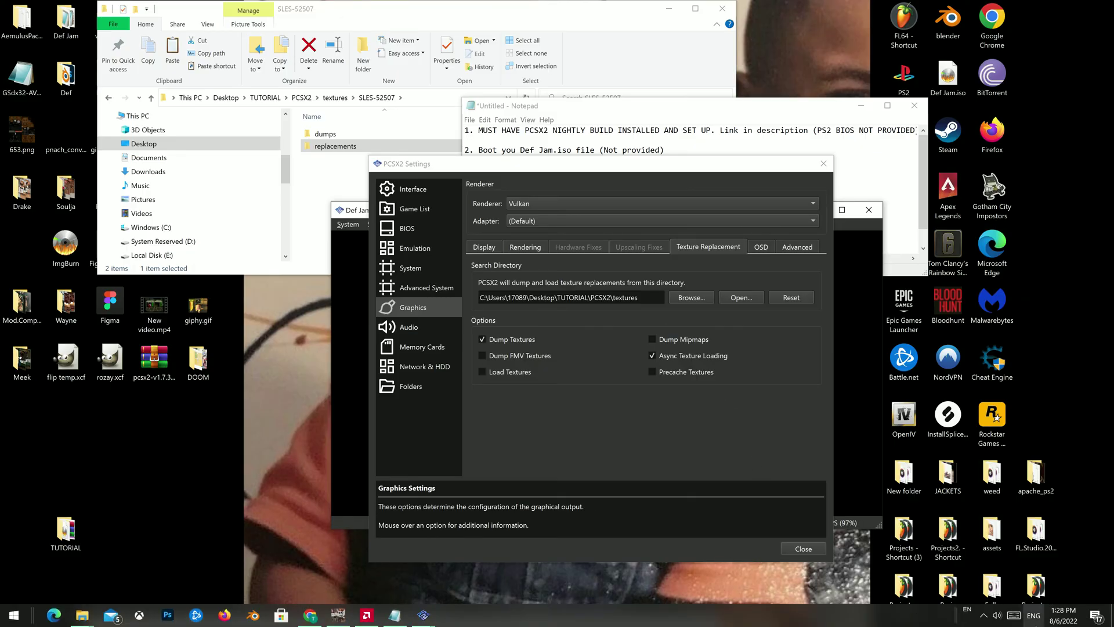
left_click(999, 614)
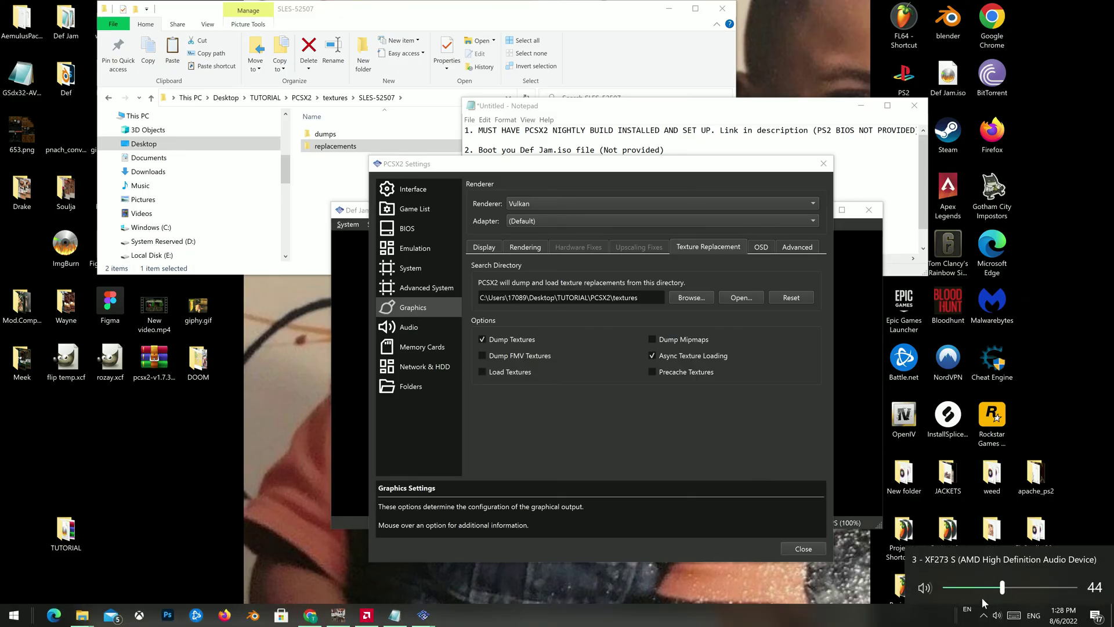
right_click(998, 615)
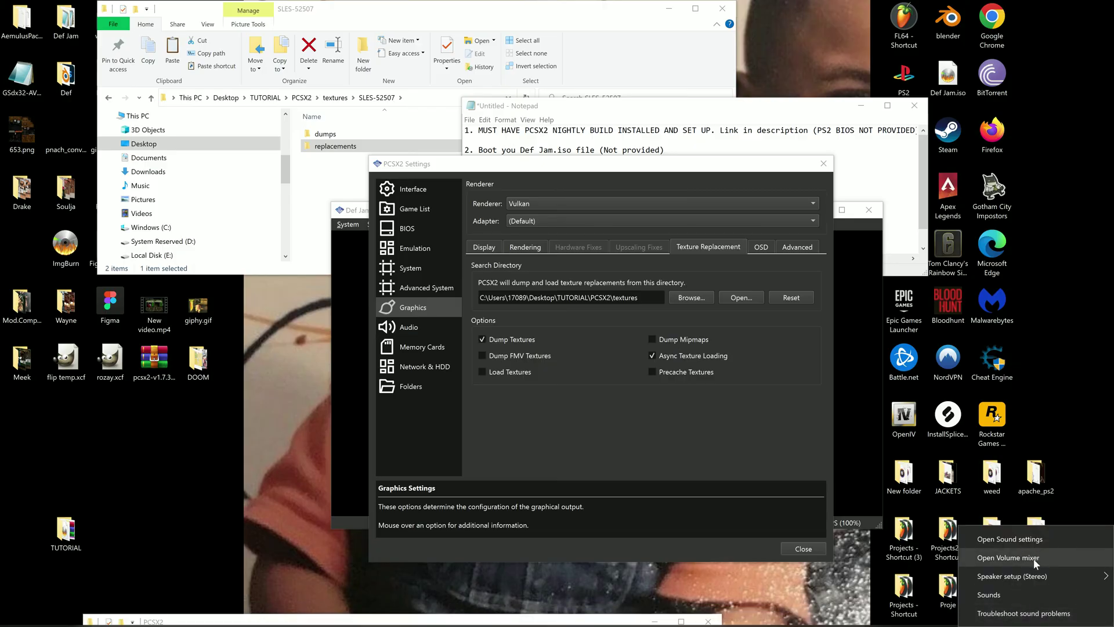
left_click(1029, 556)
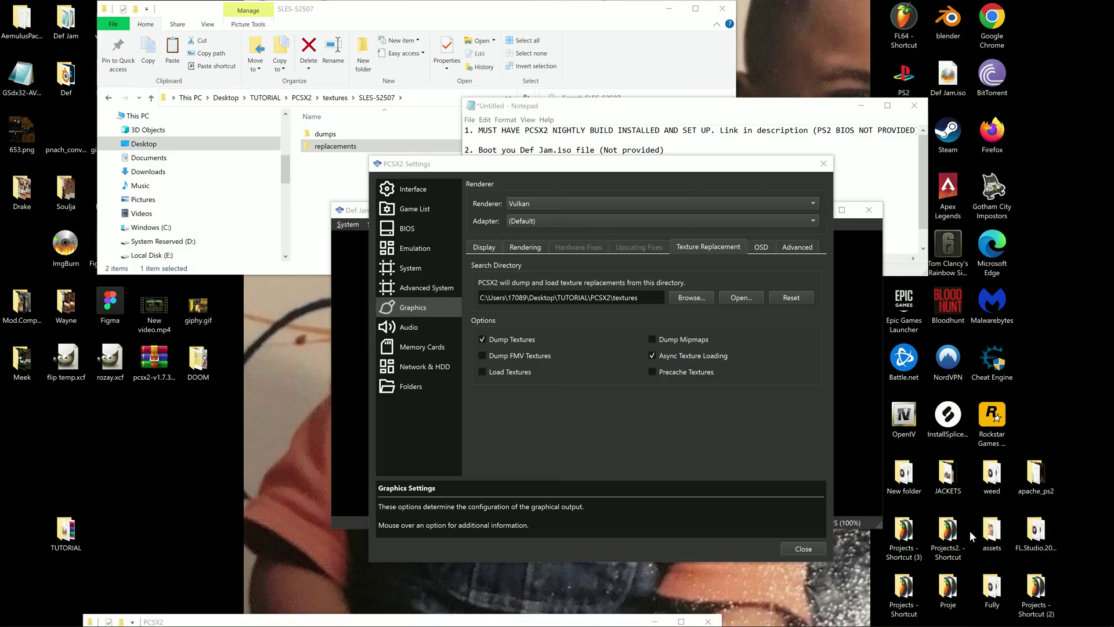
left_click(363, 353)
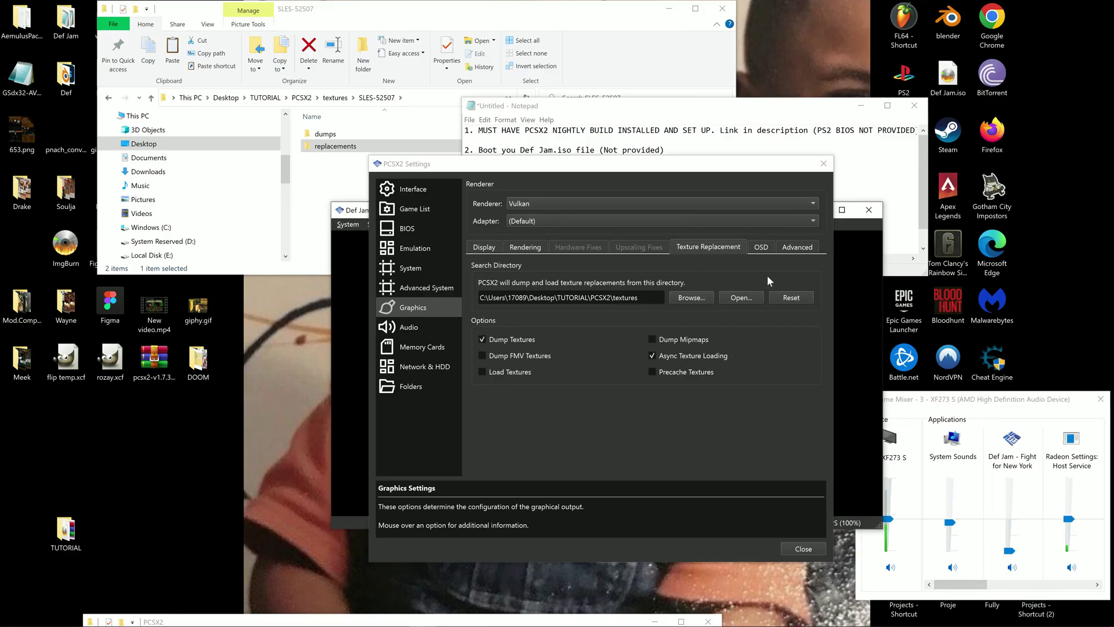
Step: Move the settings window aside, load player 1's user ID in the game, and continue to the fighter selection with the game window beside the notes
left_click_drag(790, 174, 454, 476)
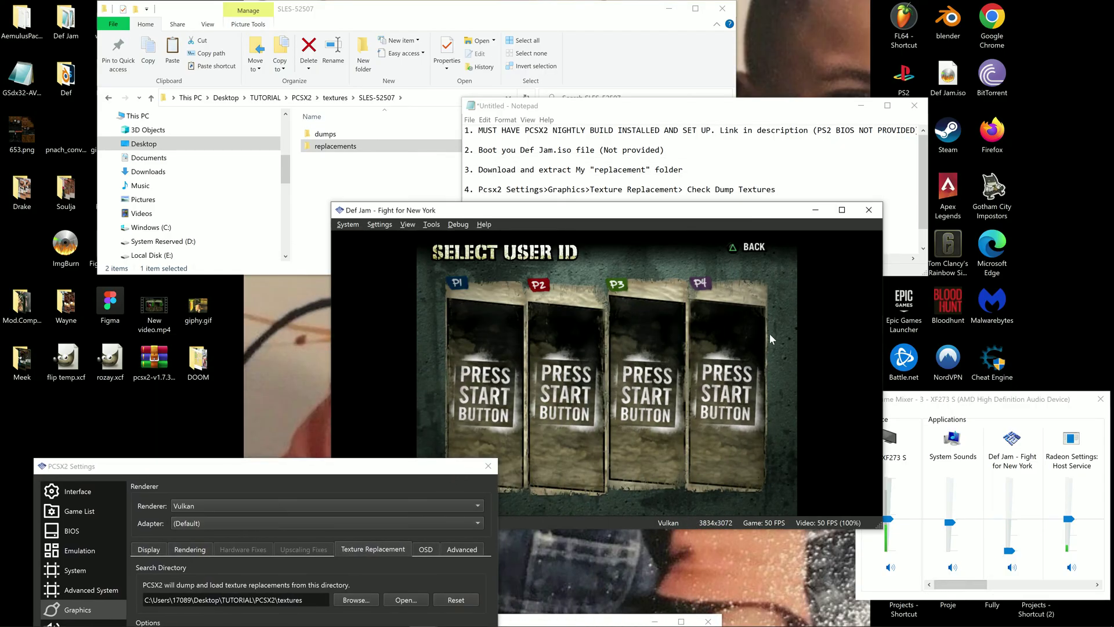
key("Return")
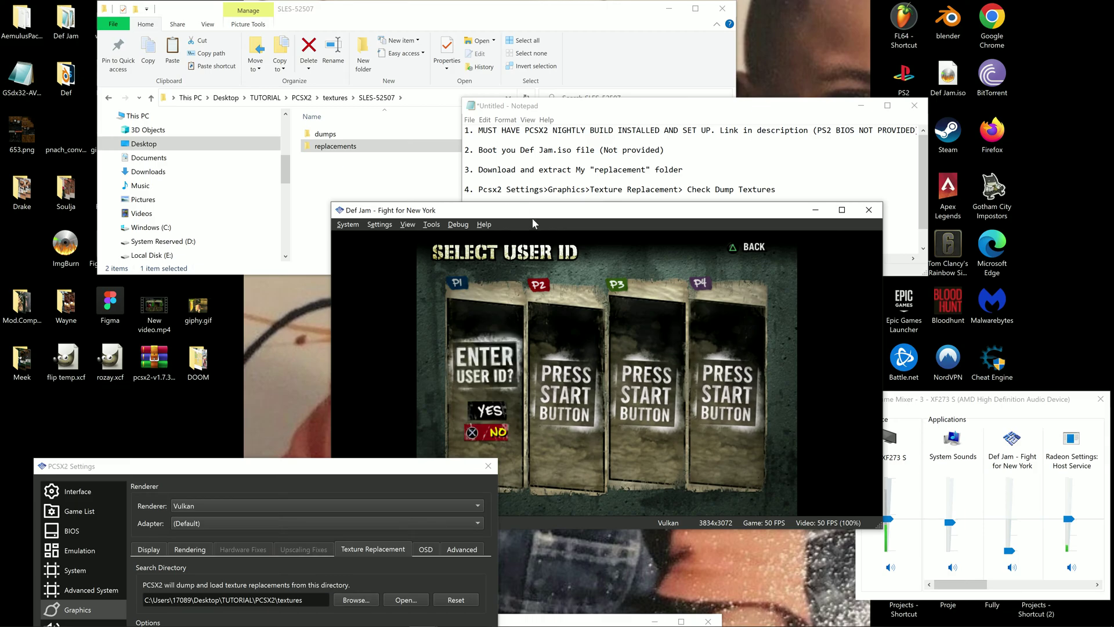
left_click_drag(543, 209, 536, 87)
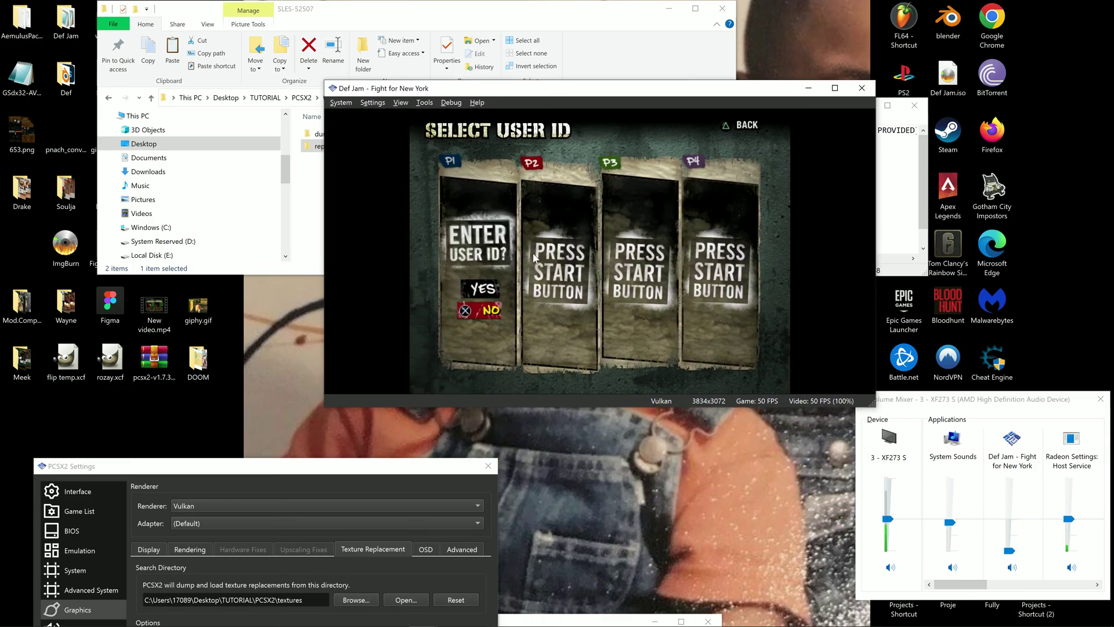
key("Up")
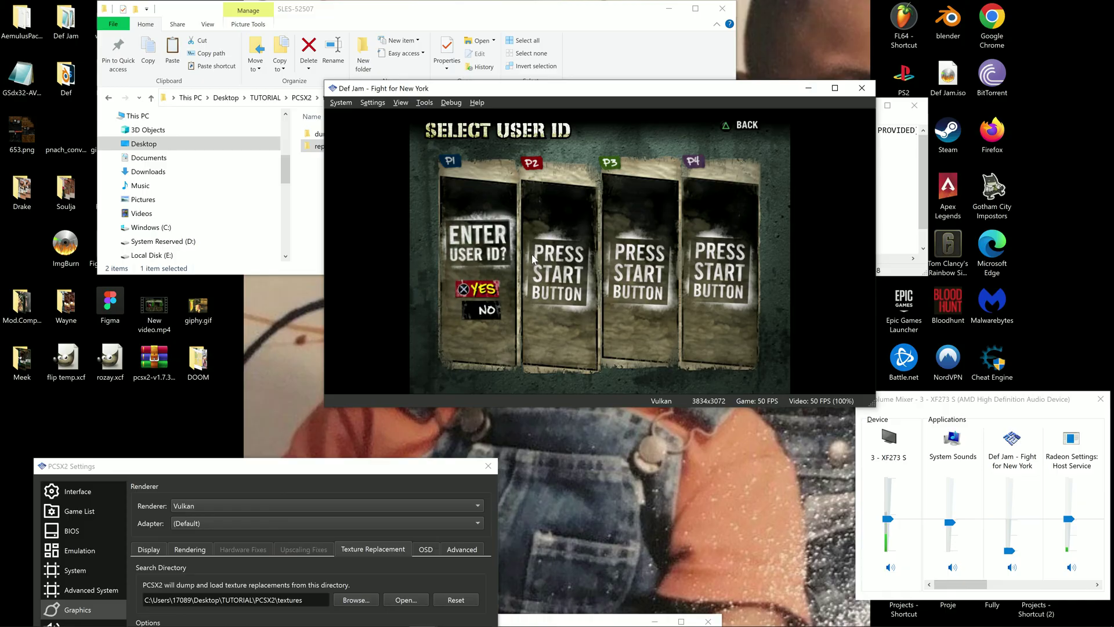
key("Return")
key("Down")
key("Return")
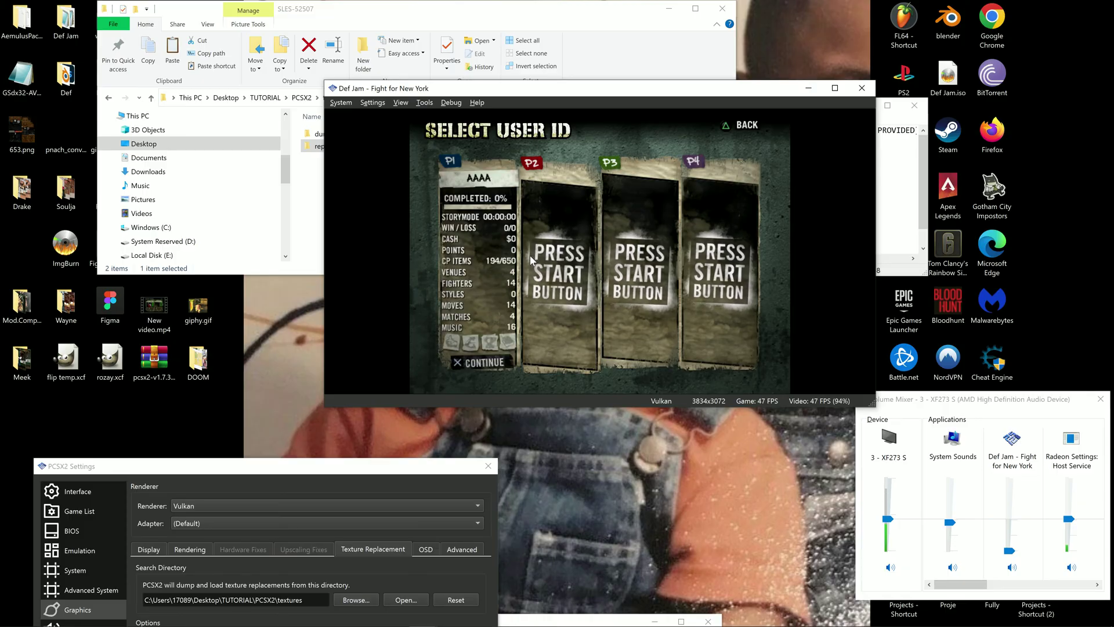
key("Return")
left_click_drag(638, 97, 378, 126)
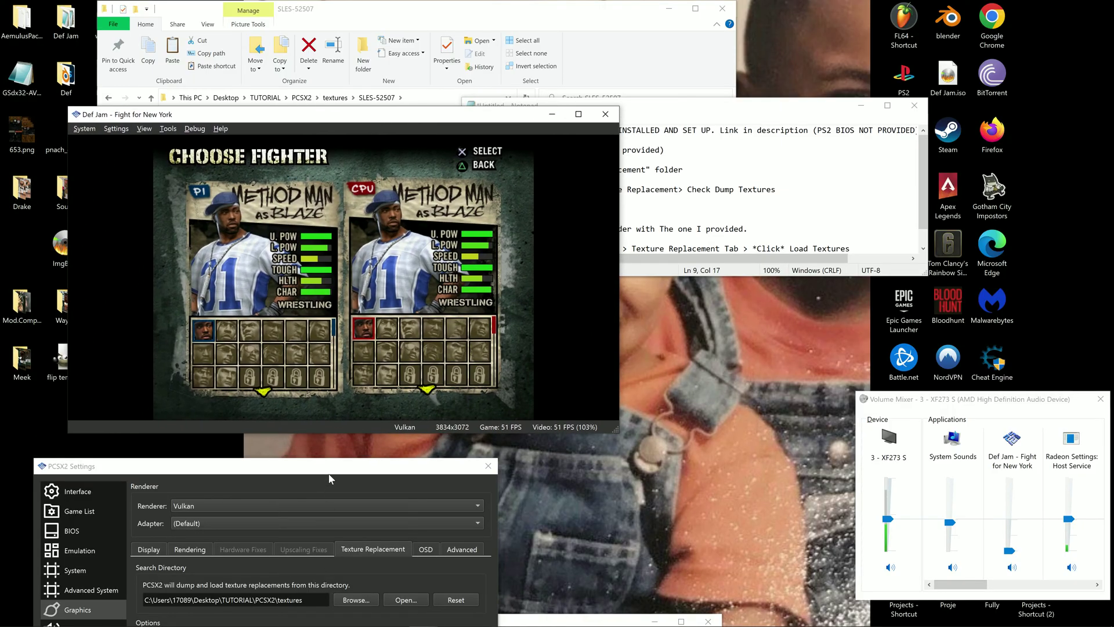
Step: Highlight the notes' instructions on replacing the "replacements" folder and enabling Load Textures, and return to the game
left_click(672, 216)
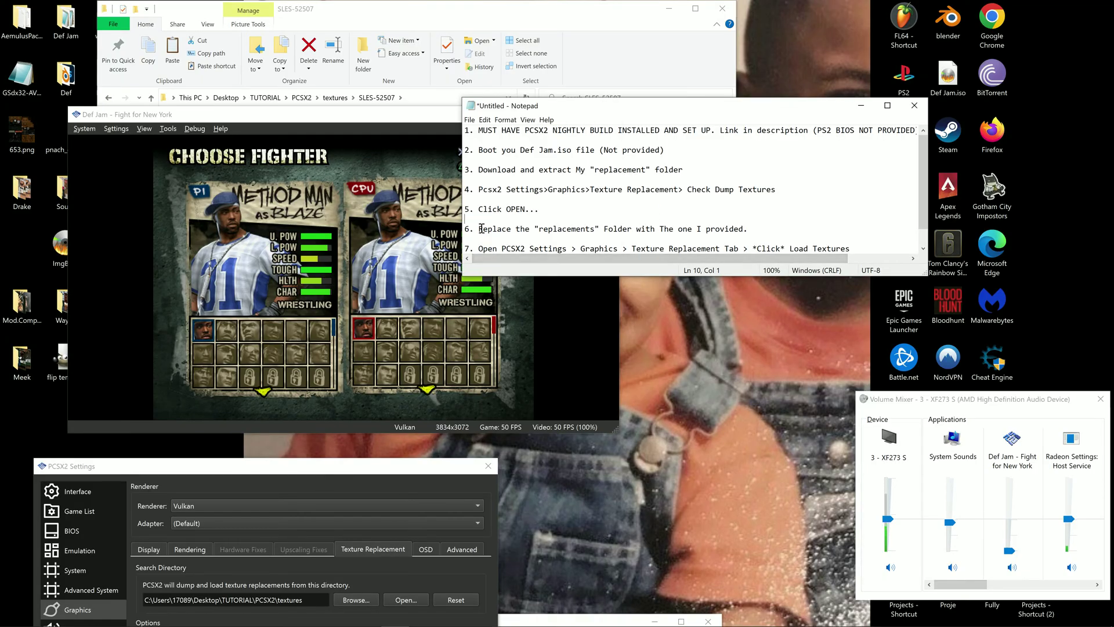
left_click_drag(481, 229, 614, 230)
left_click(678, 238)
left_click(405, 14)
left_click_drag(465, 249, 827, 249)
left_click(604, 325)
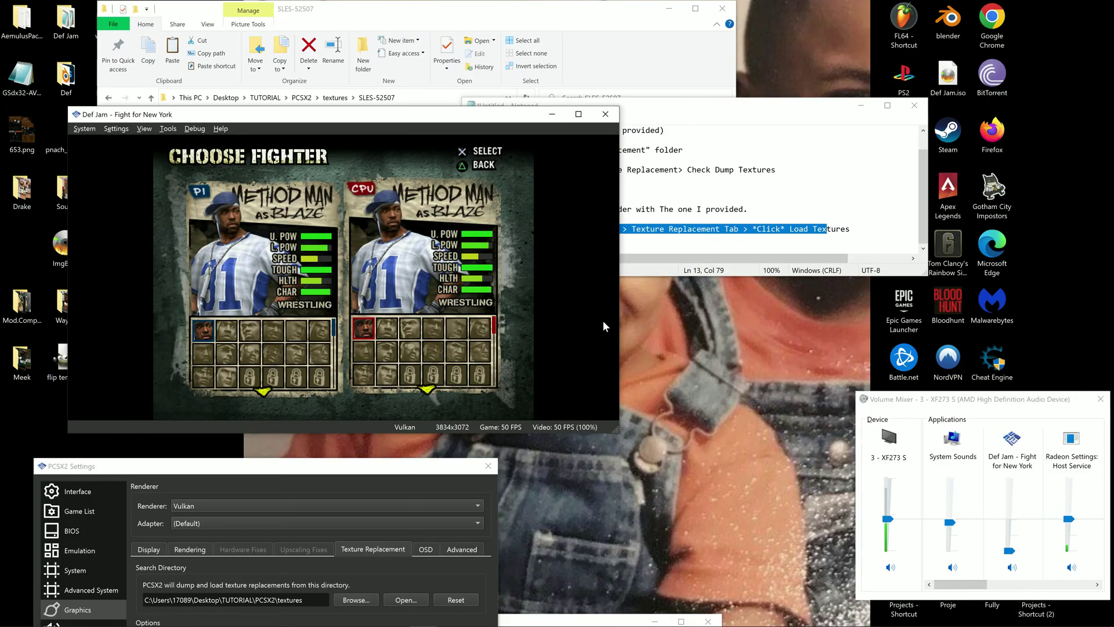
Step: Reopen the graphics settings, enable Load Textures in the texture replacement options, and close the settings
left_click(486, 469)
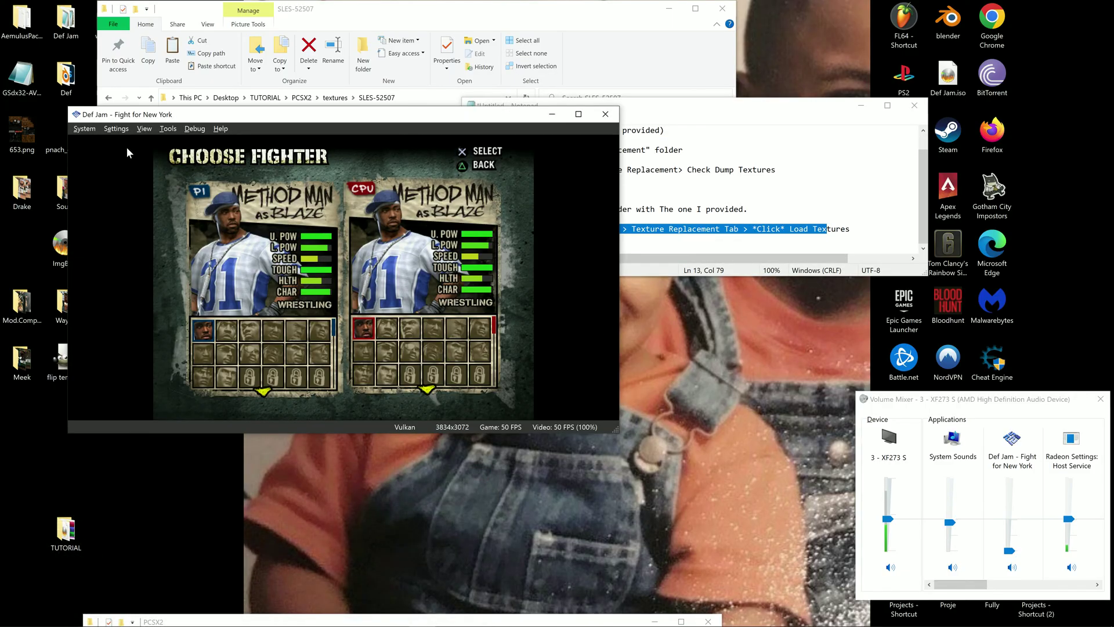
left_click(116, 129)
left_click(141, 210)
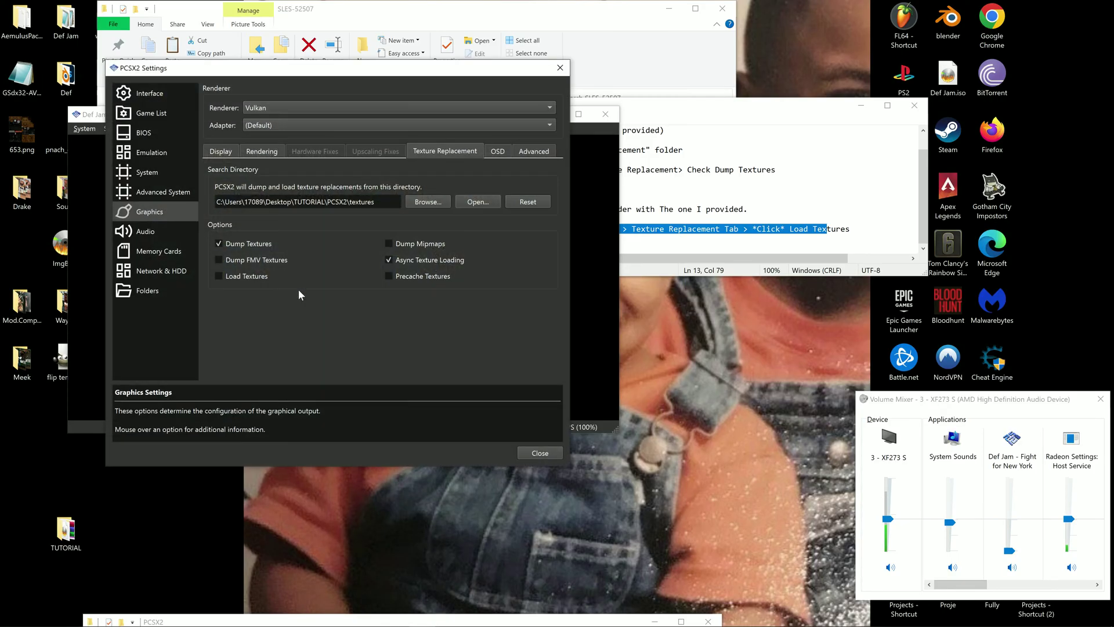
left_click(538, 451)
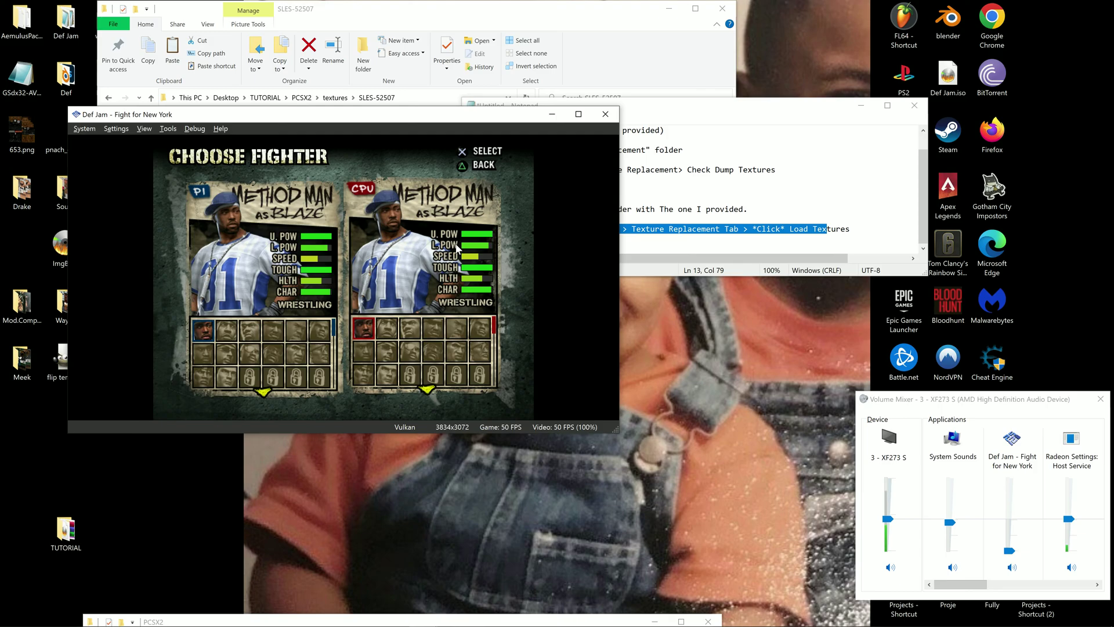
Step: Move player 1's selection to the fighter in the second row, third column
key("Down")
key("Right")
key("Right")
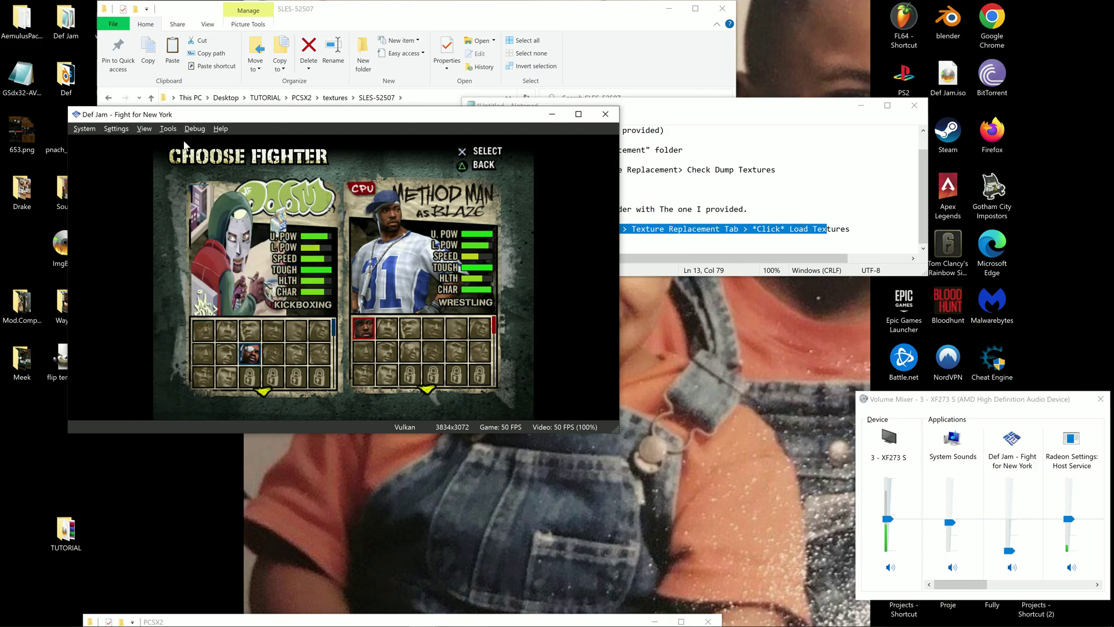
Step: Cycle through the deinterlace modes back to Automatic, and toggle the renderer back to Vulkan
key("F5")
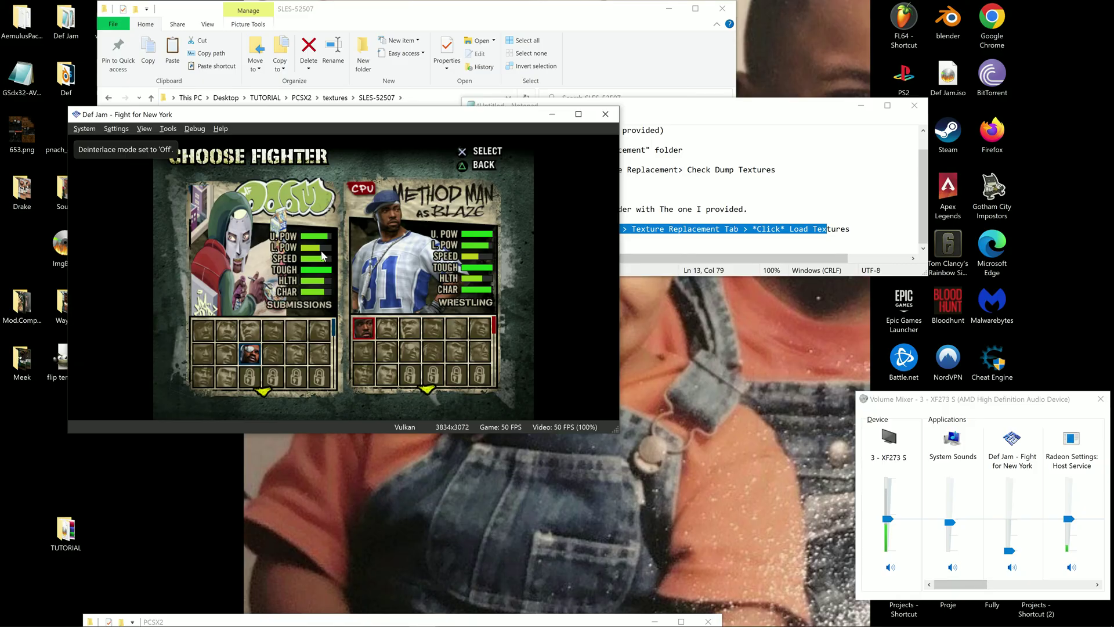
key("F5")
key("F5")
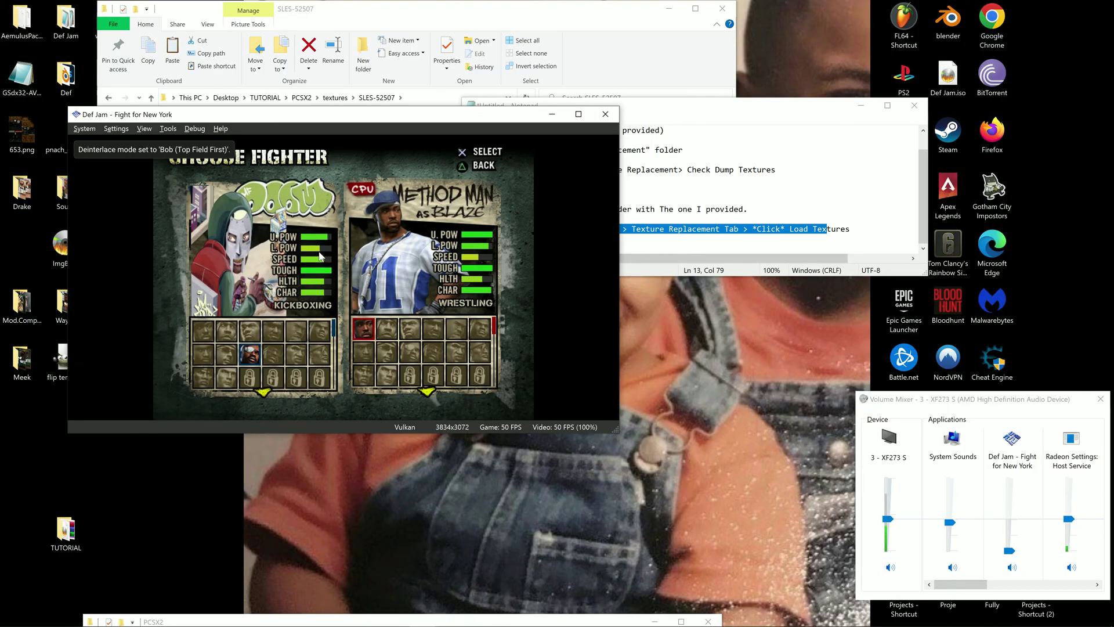
key("F5")
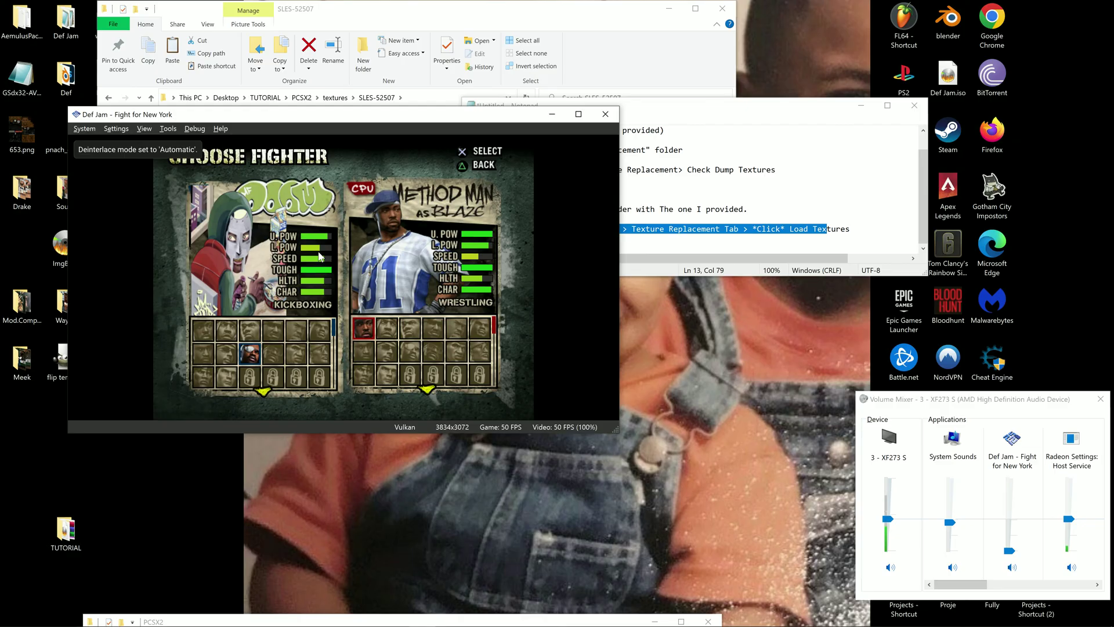
key("F9")
key("F9")
key("F9")
key("F9")
Step: Confirm the Doom-textured fighter for player 1 and choose Sean Paul as the CPU opponent
key("k")
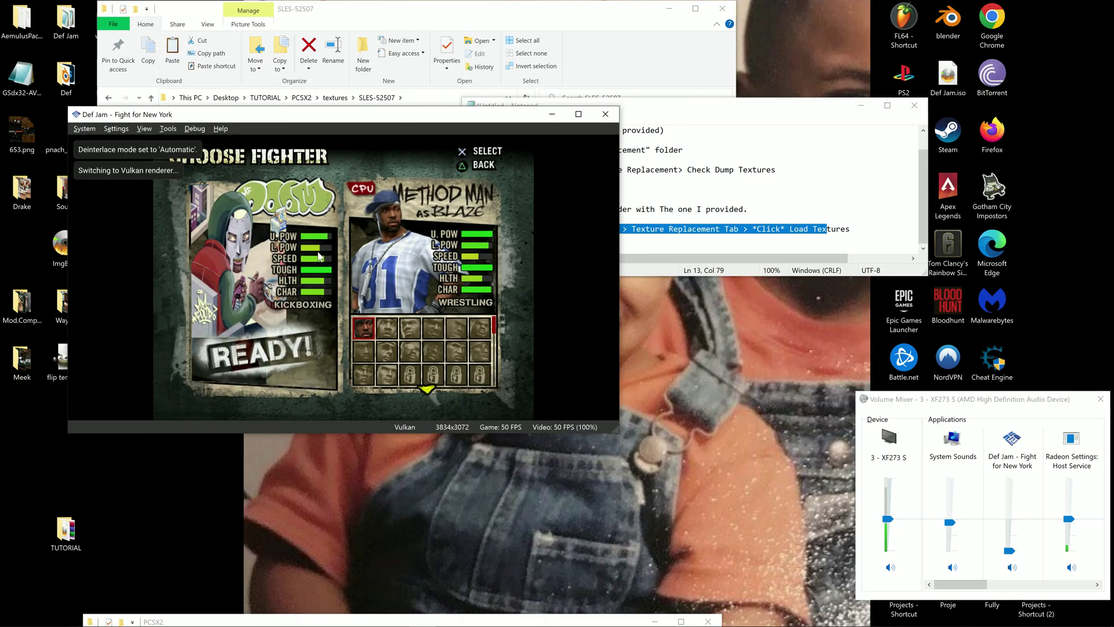
key("Down")
key("Down")
key("Right")
key("Right")
key("Down")
key("Right")
key("Right")
key("Right")
key("Down")
key("Left")
key("Left")
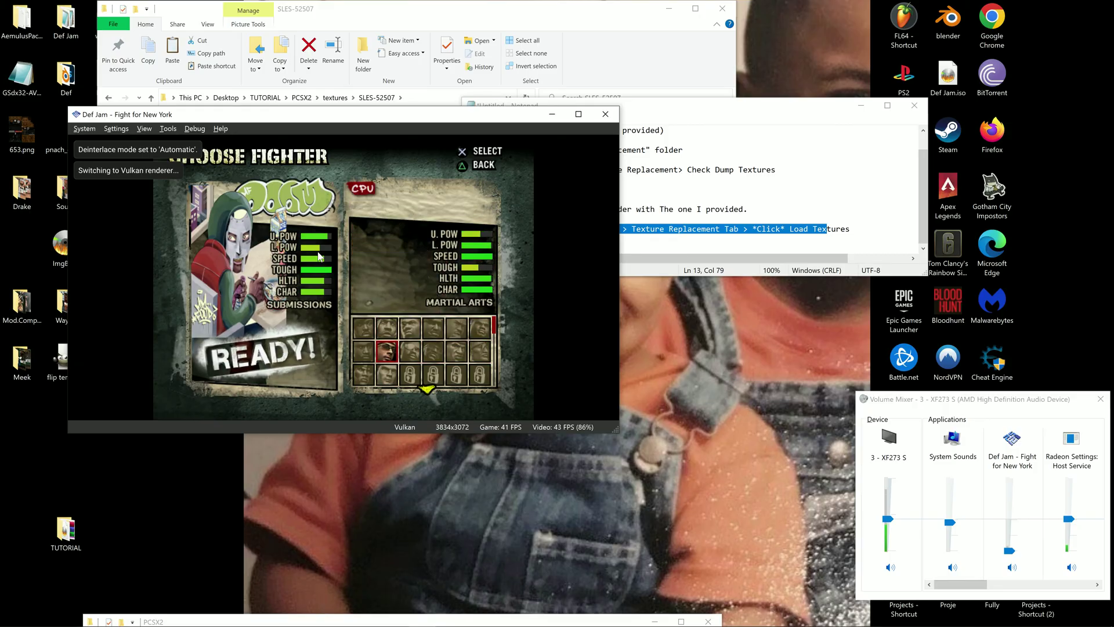
key("k")
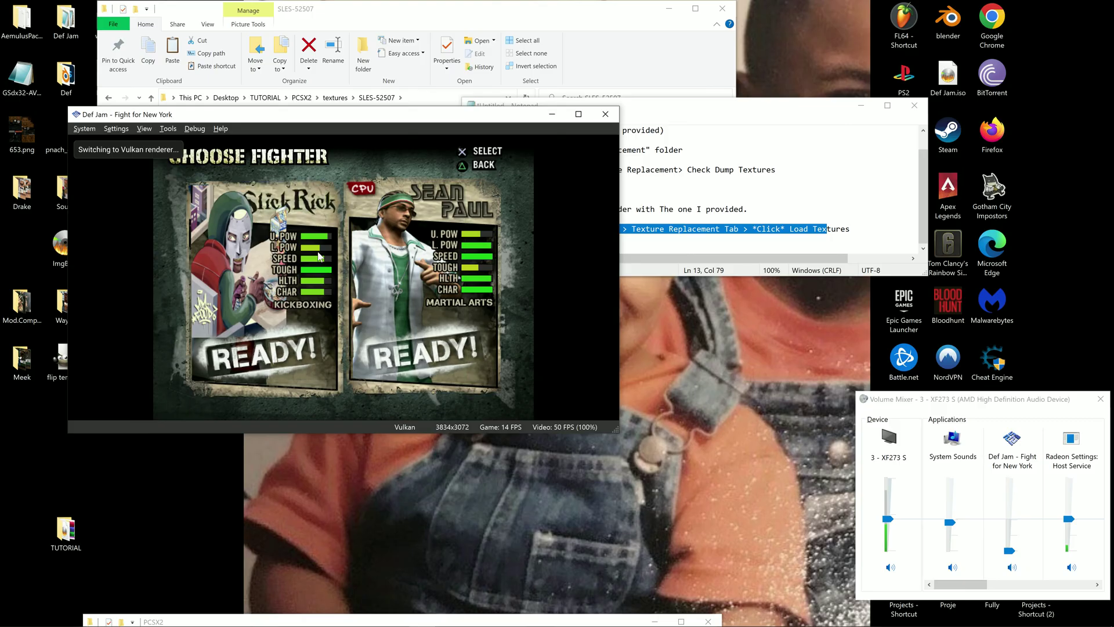
Step: Choose The Pit as the venue and start the match to view the custom textures in the fight
key("Down")
key("Down")
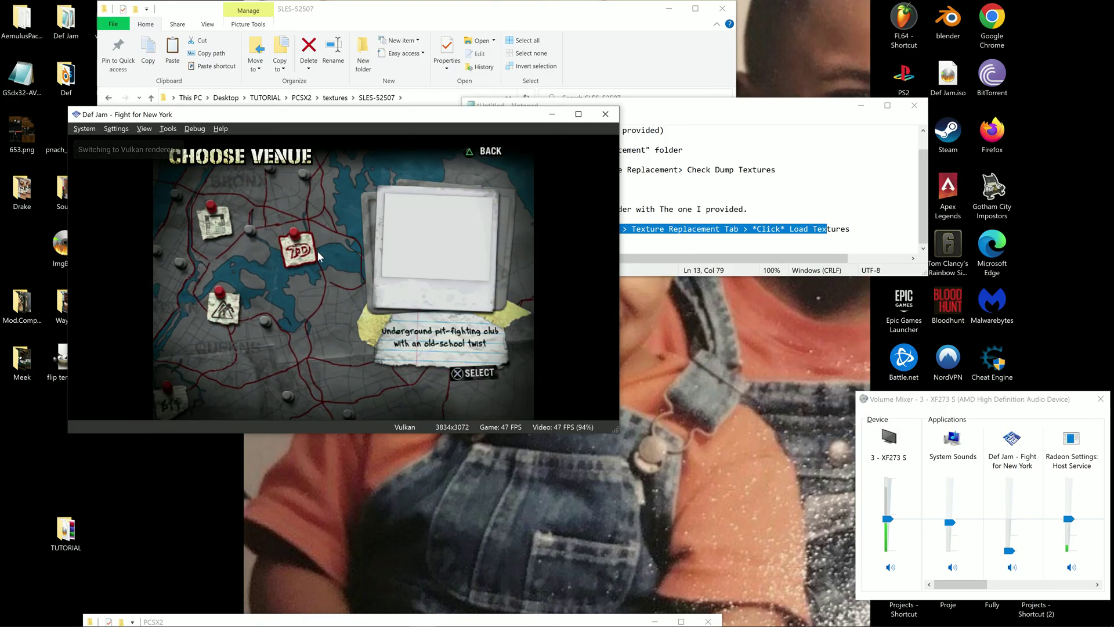
key("Down")
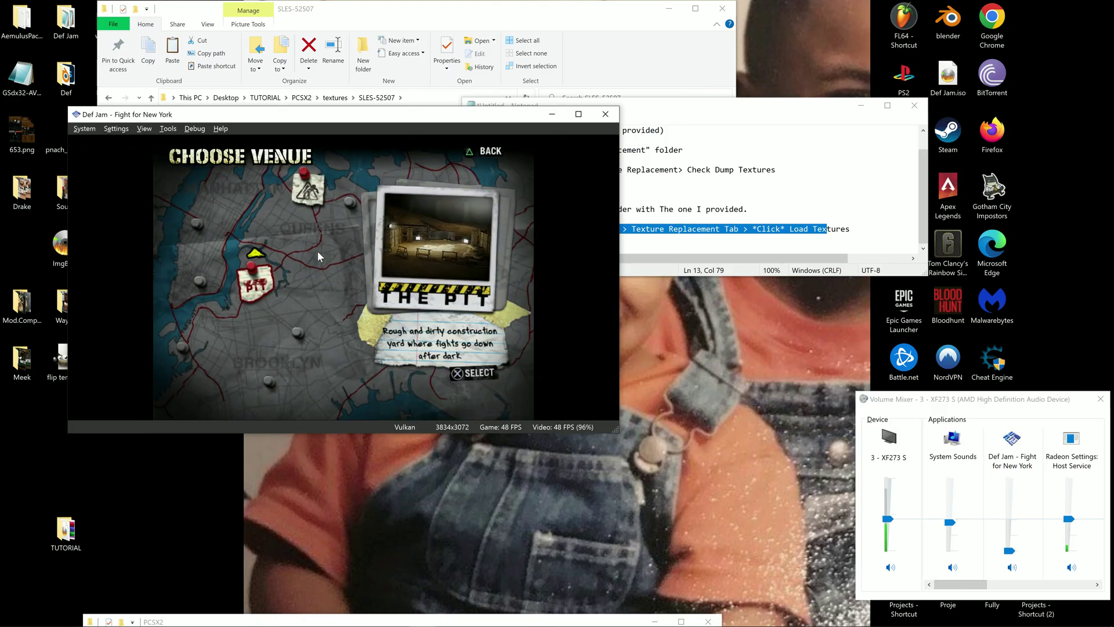
key("k")
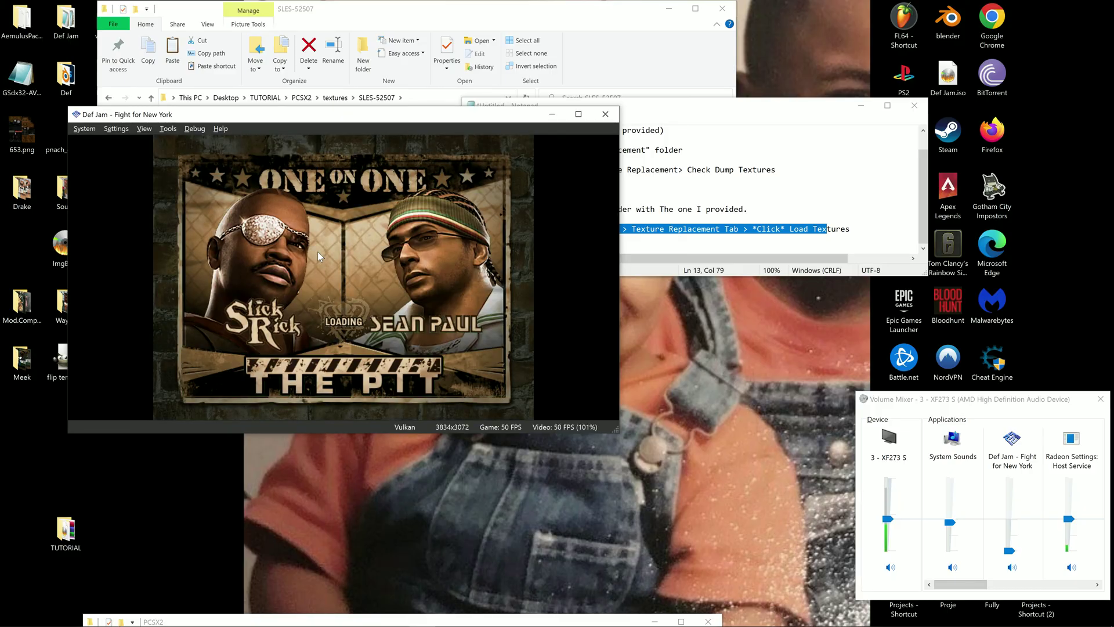
key("Tab")
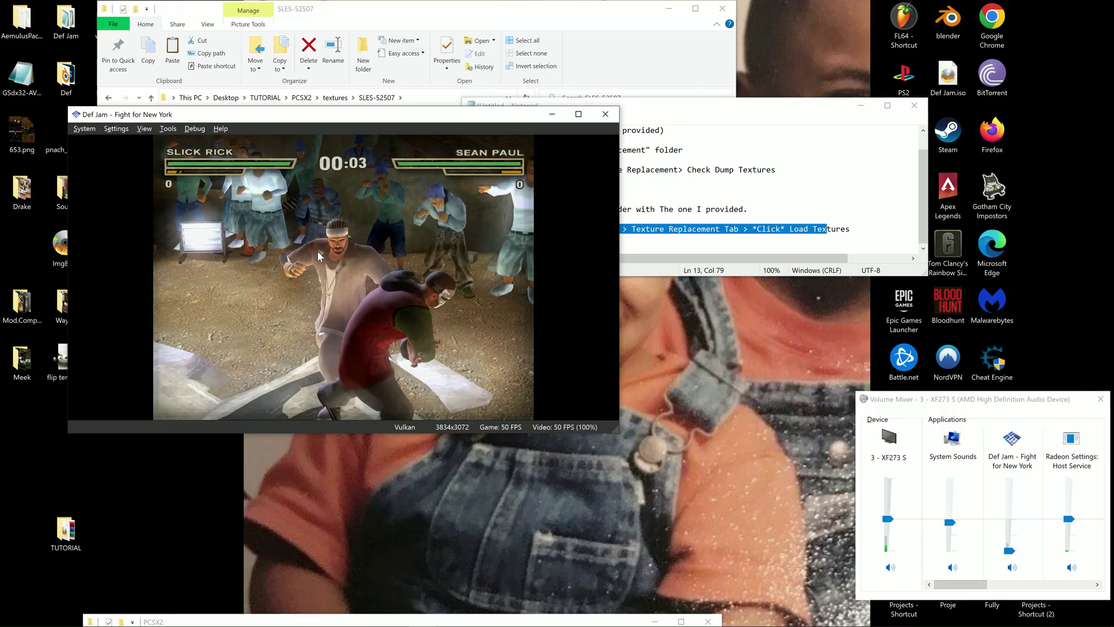
Step: Pause the fight and shut down the virtual machine without saving its state
key("space")
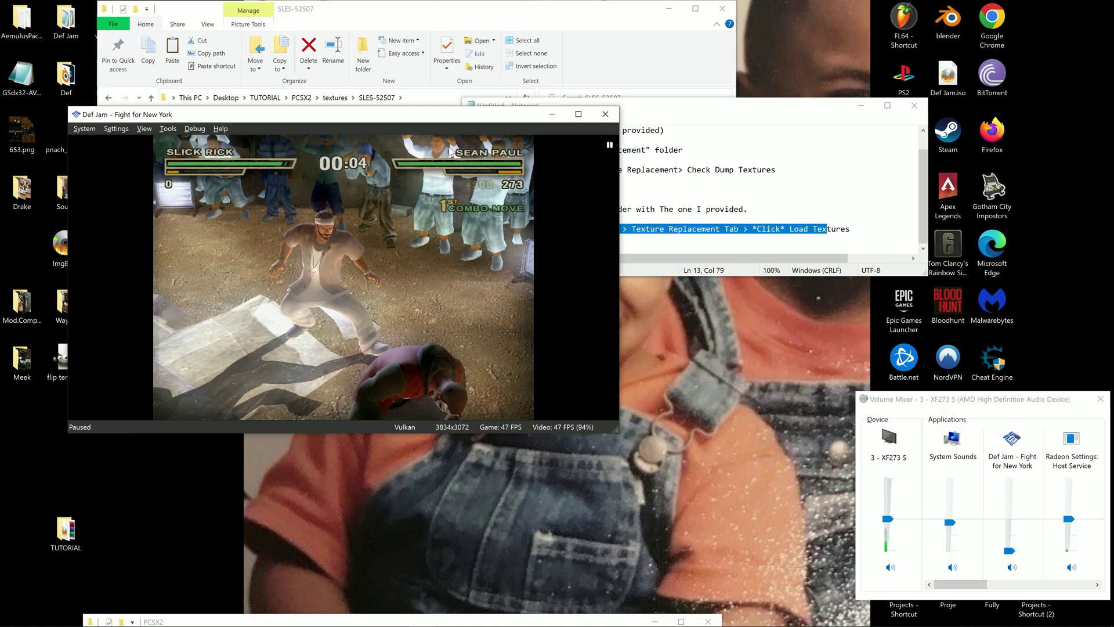
left_click(607, 114)
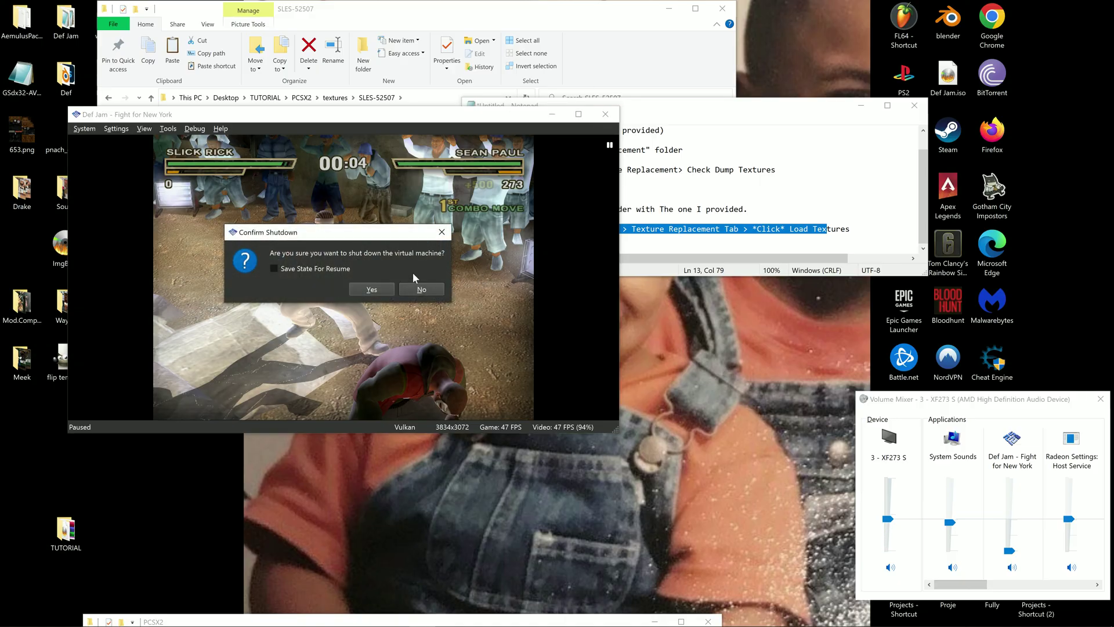
left_click(376, 293)
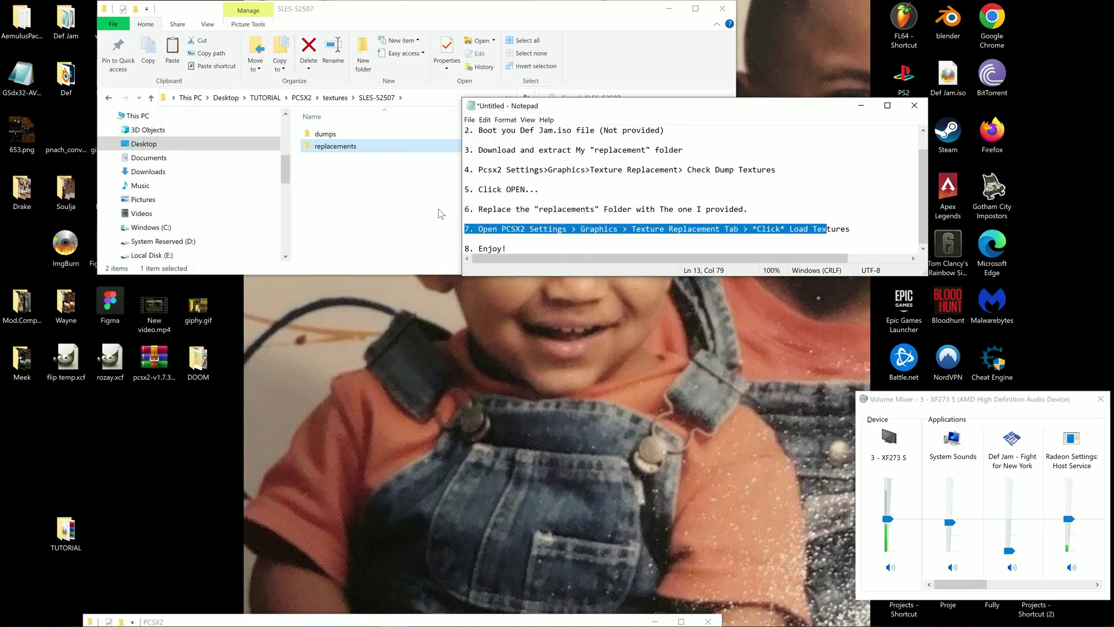
Step: Highlight the notes' "8. Enjoy!" line and open the Record & Stream screen in AMD Software
left_click(560, 239)
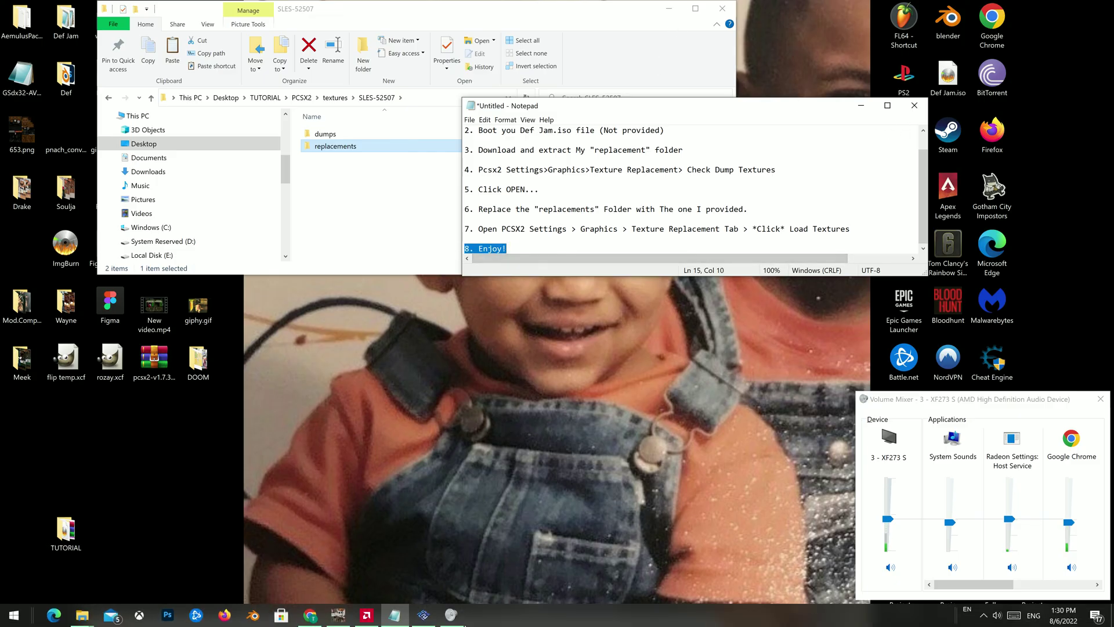
key("alt+r")
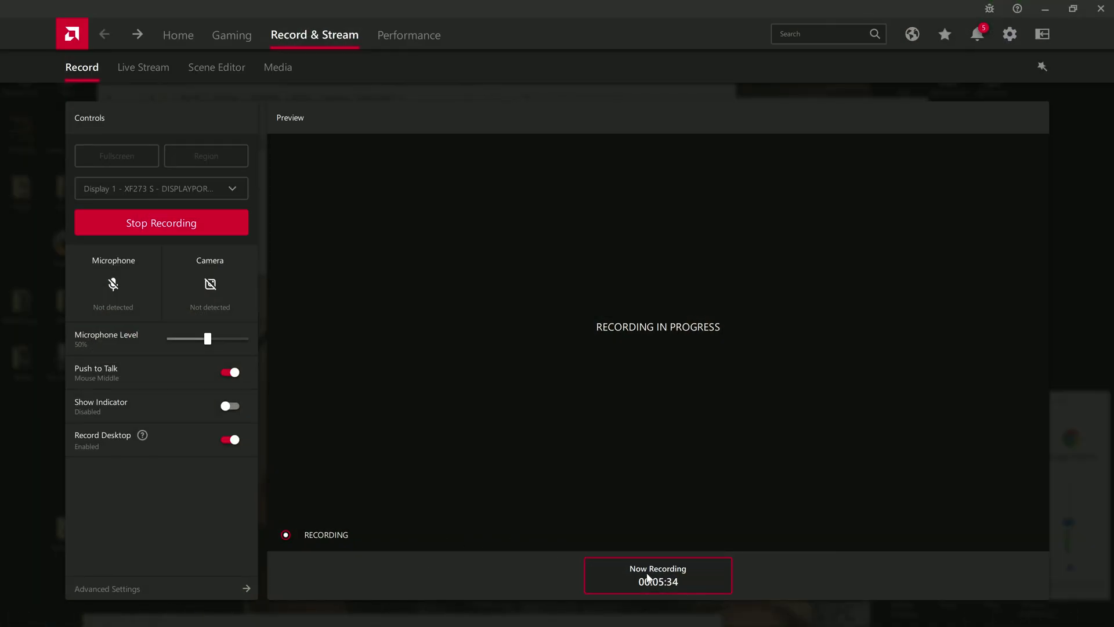